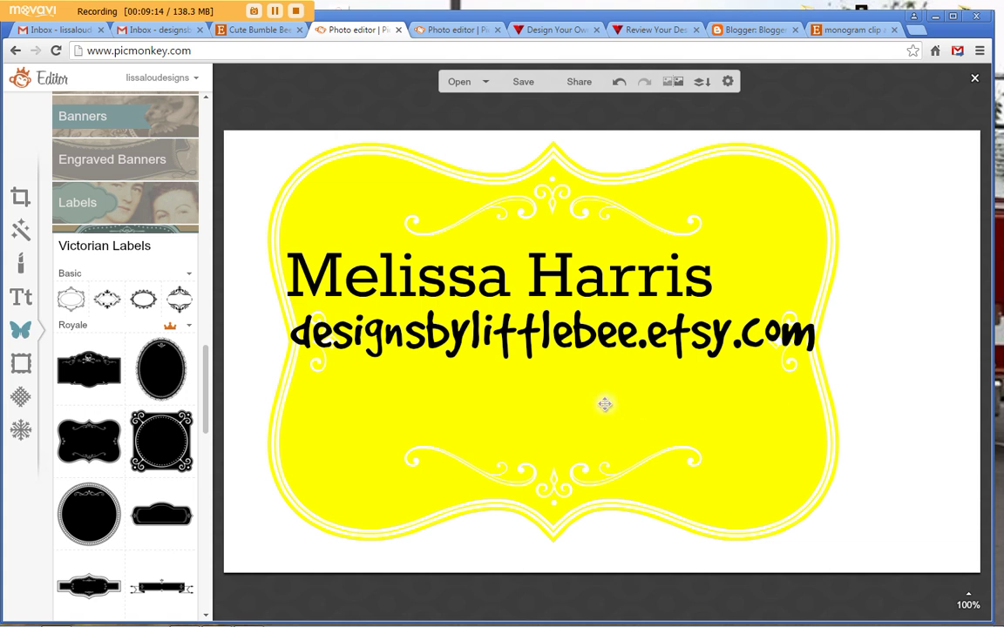
Check the stacking options of the yellow Victorian label overlay and shift the label slightly upward on the card.
click(600, 403)
right_click(599, 403)
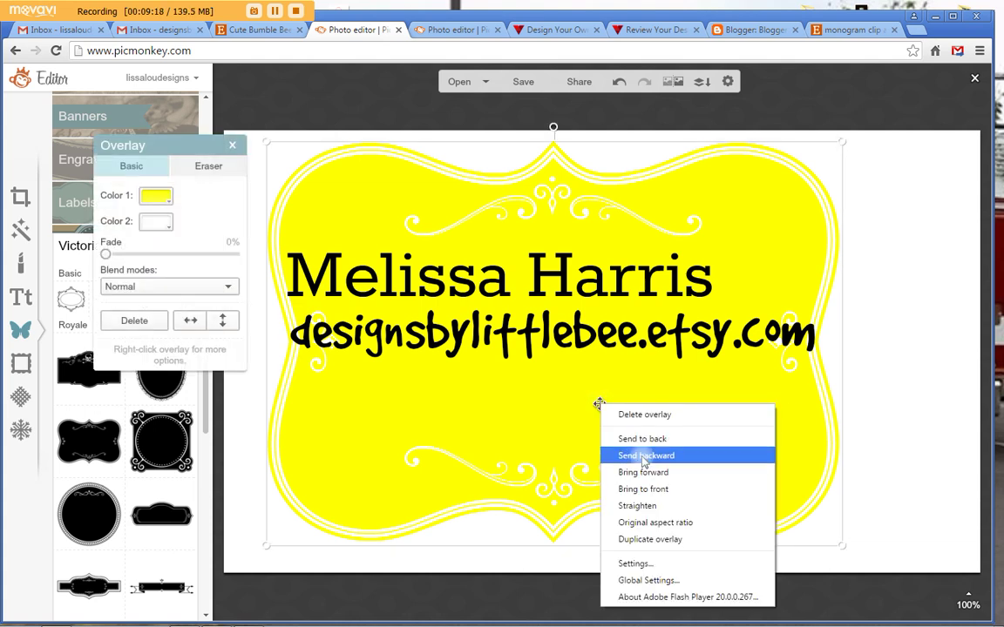
click(915, 427)
click(915, 427)
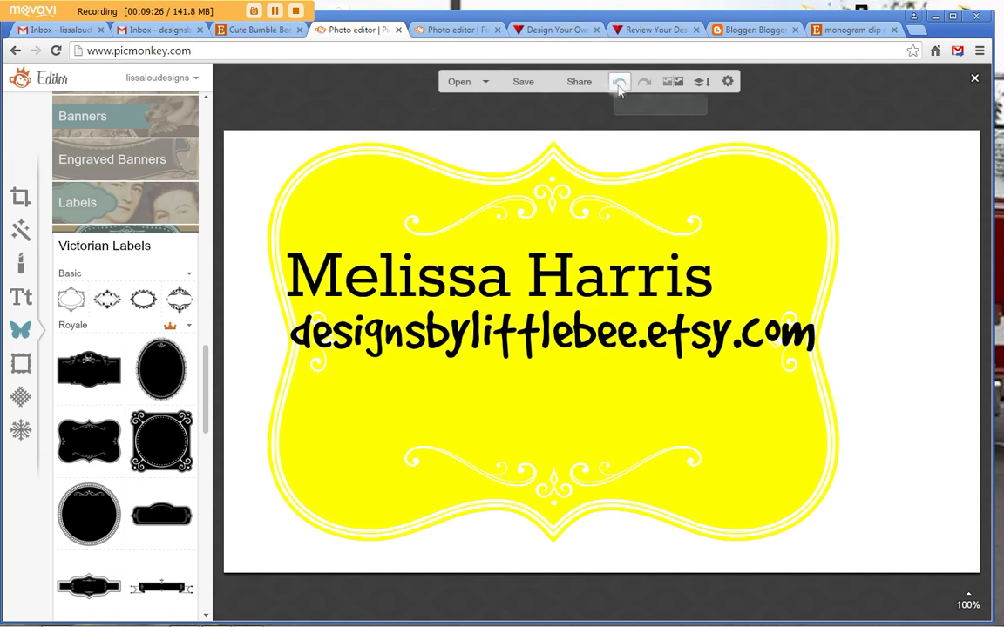
mouse_move(756, 398)
mouse_down()
mouse_move(723, 405)
mouse_move(777, 381)
mouse_move(756, 392)
mouse_up()
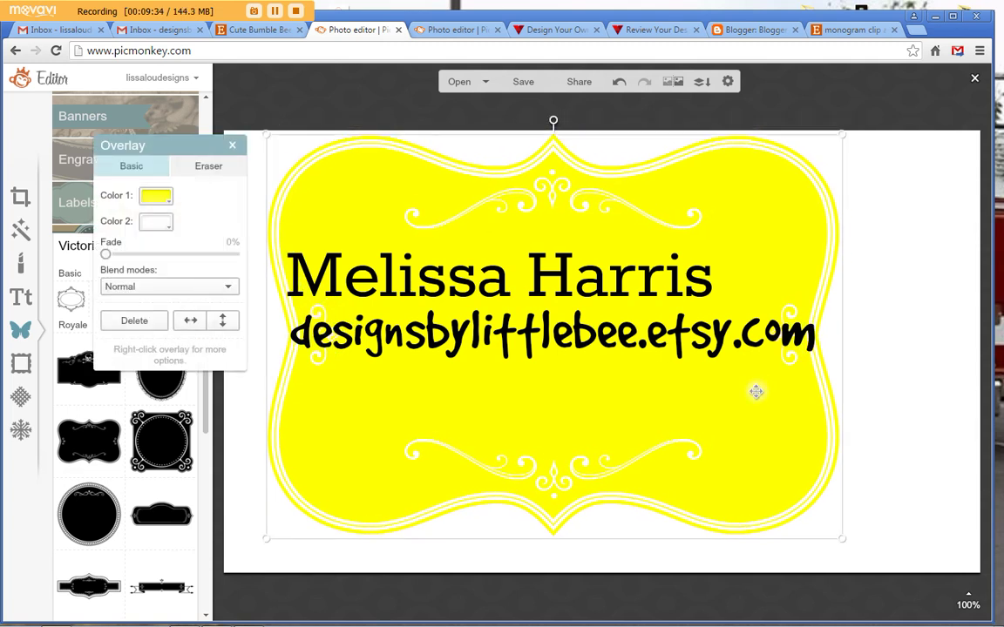
click(884, 411)
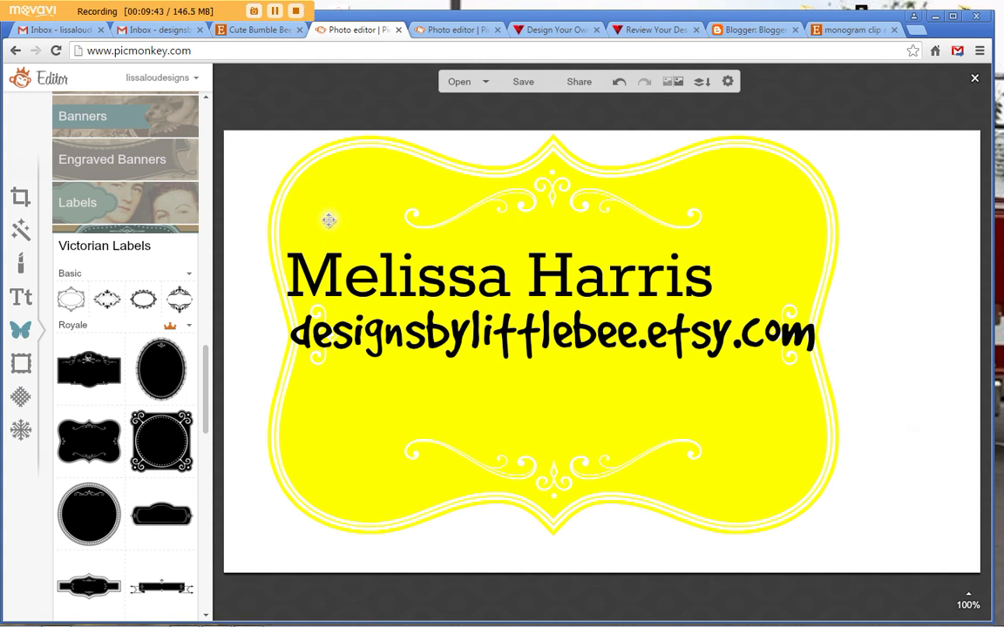
Delete the yellow Victorian label overlay from behind the card's text.
click(174, 235)
scroll(207, 117, up, 5)
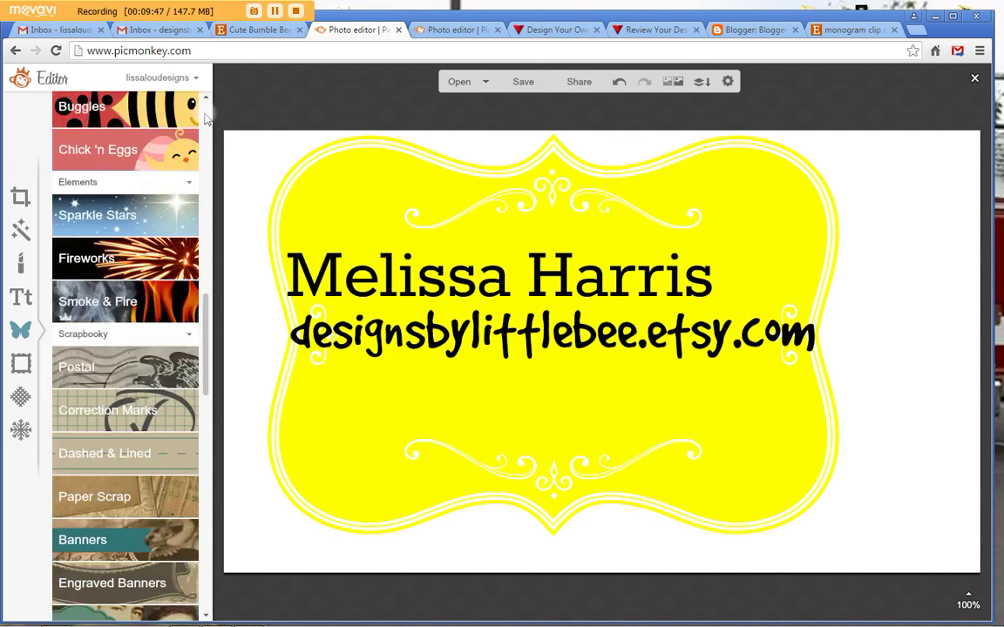
scroll(206, 118, up, 5)
click(345, 457)
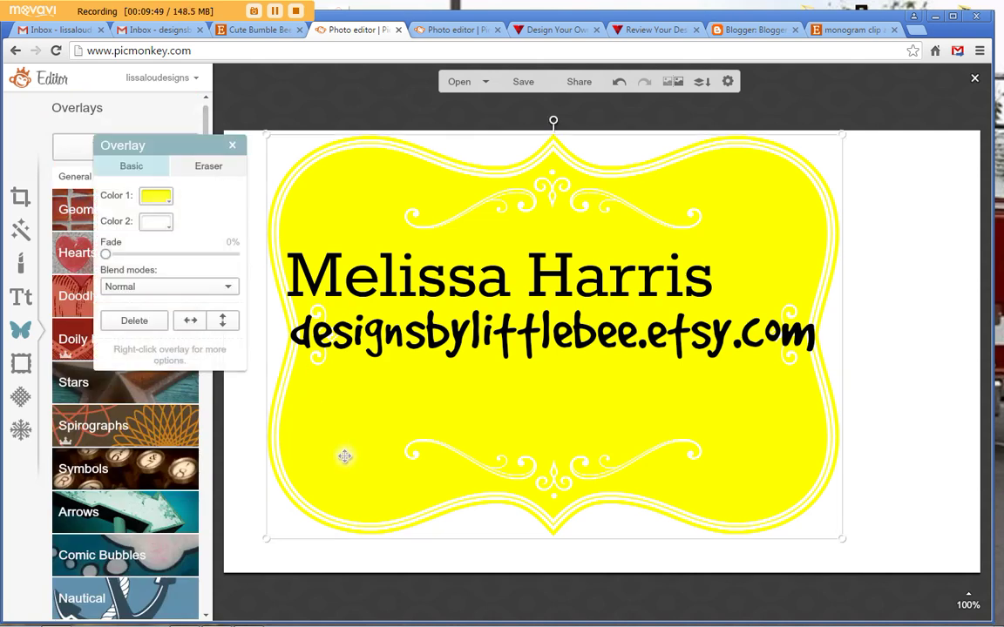
key(Delete)
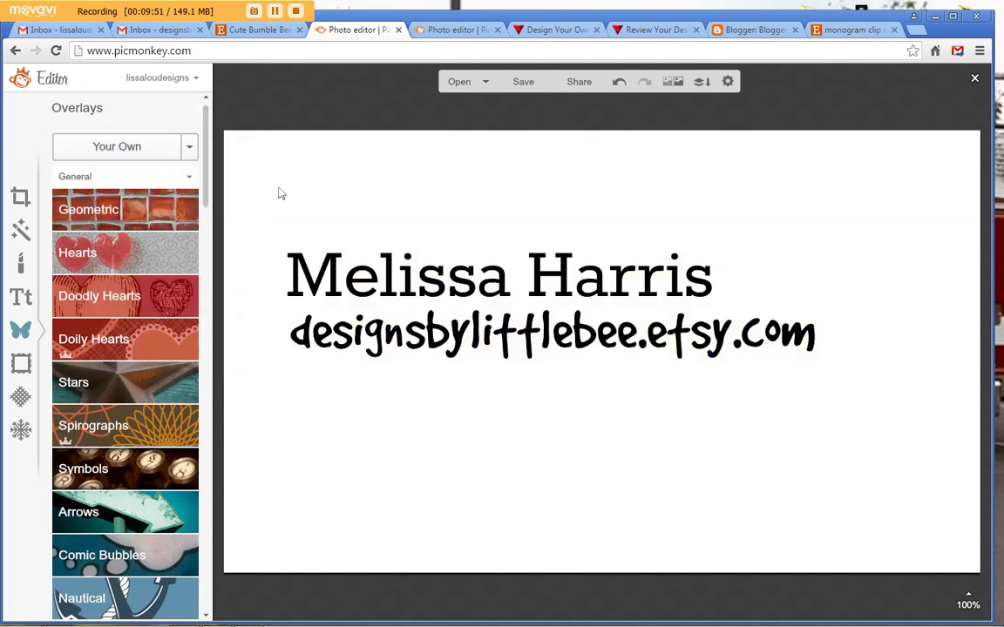
Add "BR 304 bee papers_paper 2" as a custom overlay from the BR 304 papers folder in honeybee digital papers on HONEYBEE (E:).
click(140, 148)
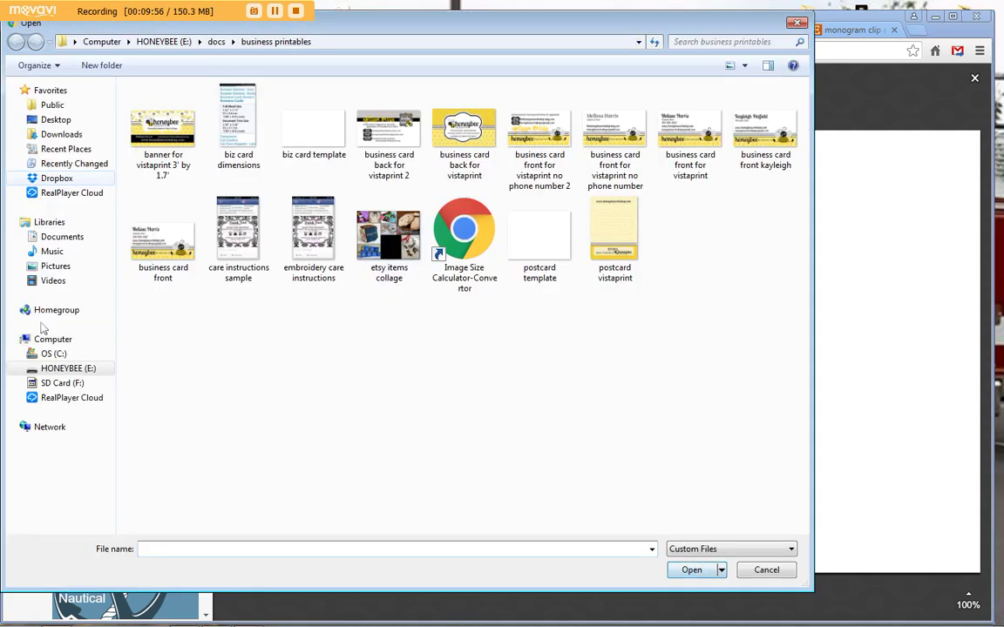
click(54, 369)
double_click(163, 294)
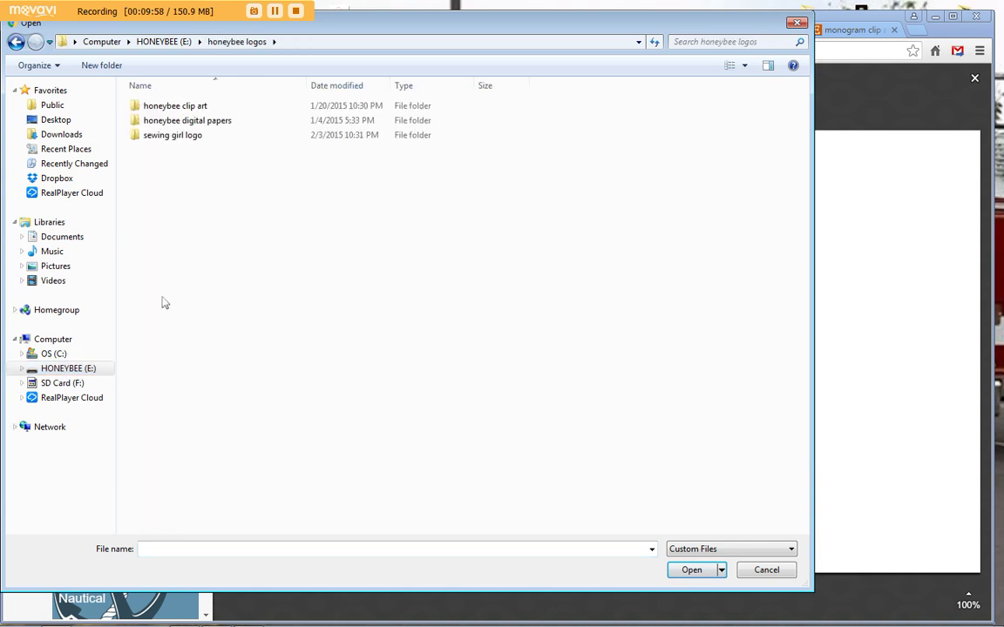
double_click(164, 121)
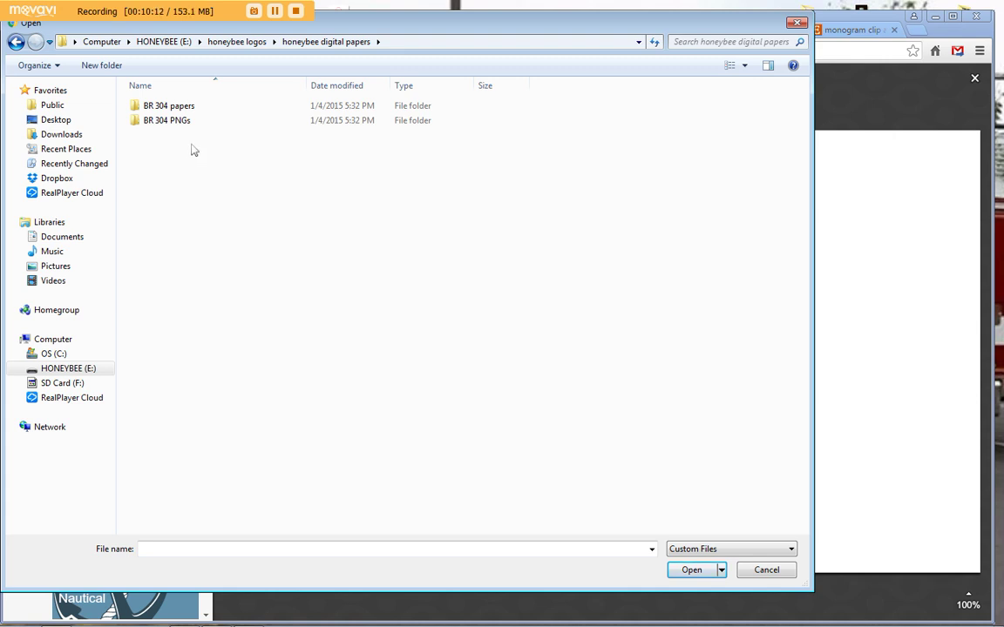
double_click(180, 111)
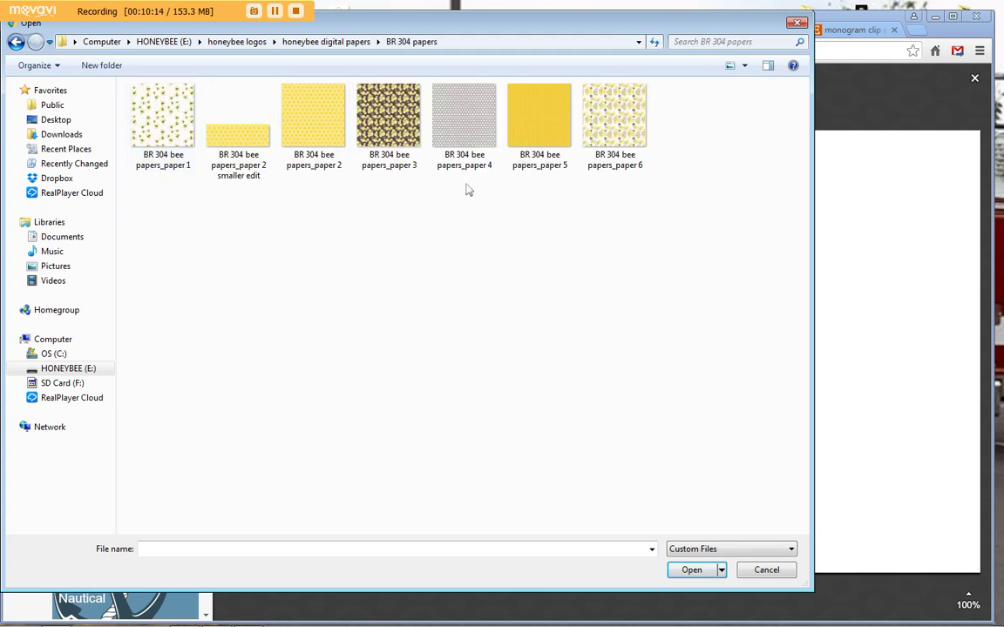
double_click(313, 118)
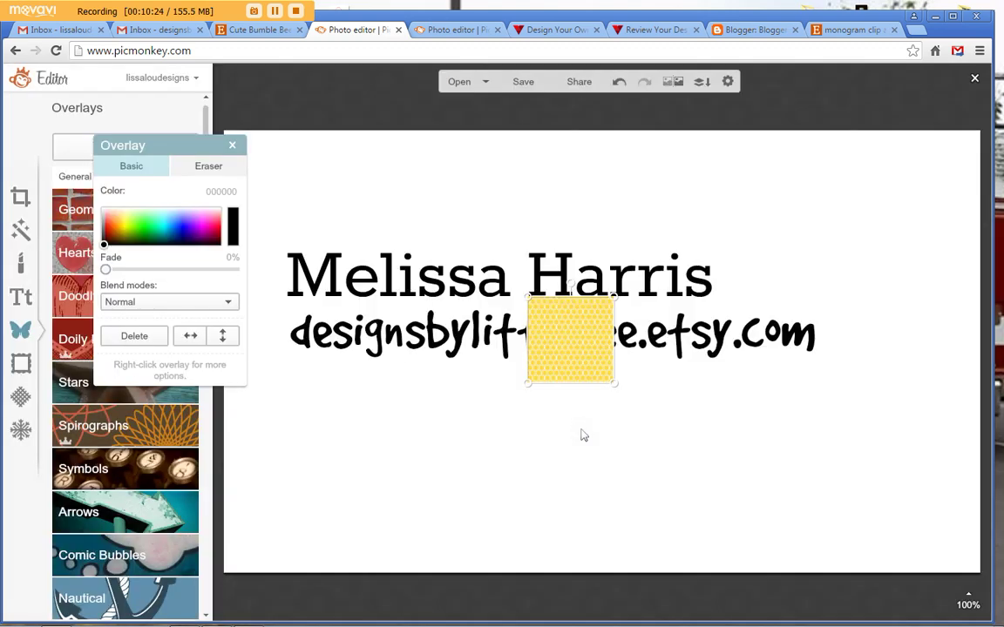
Enlarge and position the yellow honeycomb overlay so that it covers the whole card.
drag(528, 383, 282, 620)
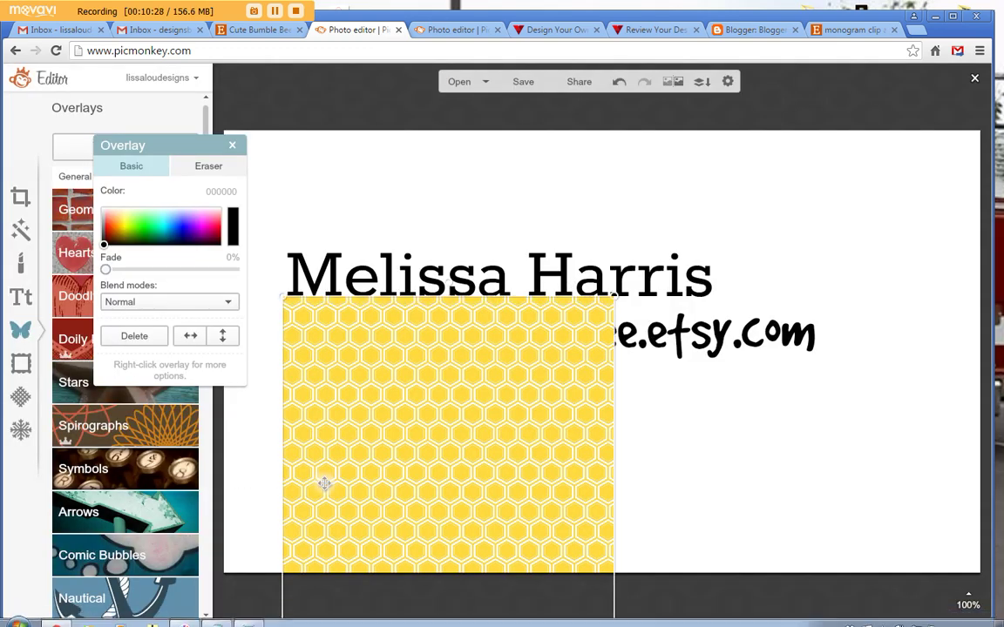
drag(325, 482, 265, 309)
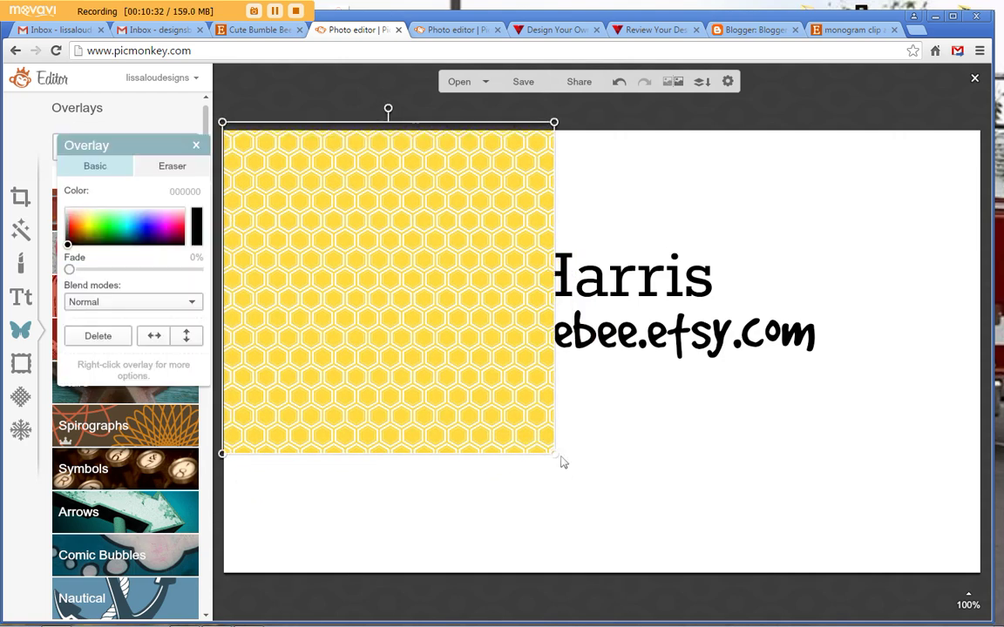
drag(556, 455, 690, 590)
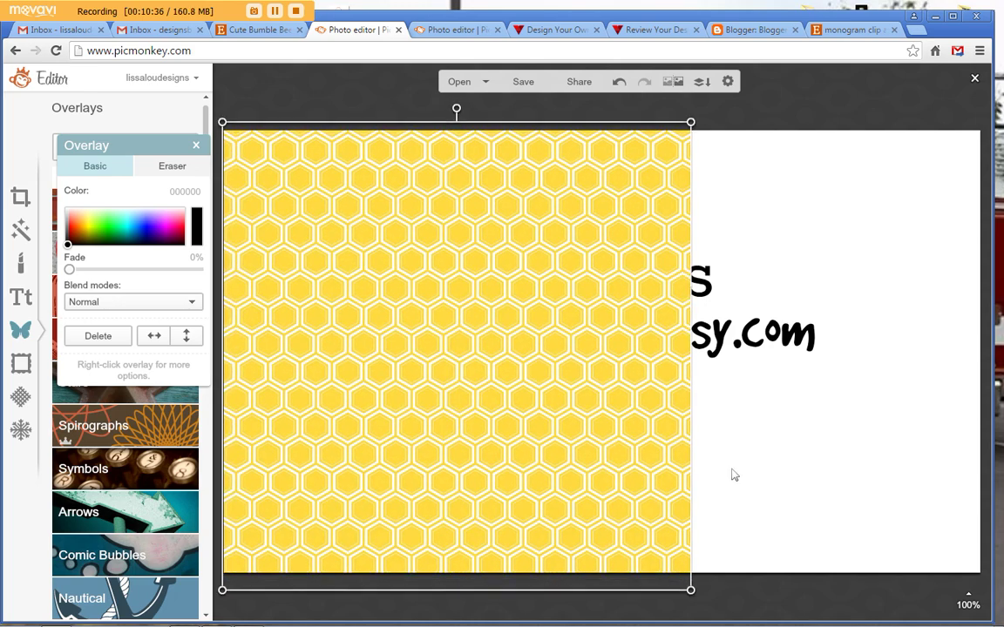
drag(694, 470, 979, 400)
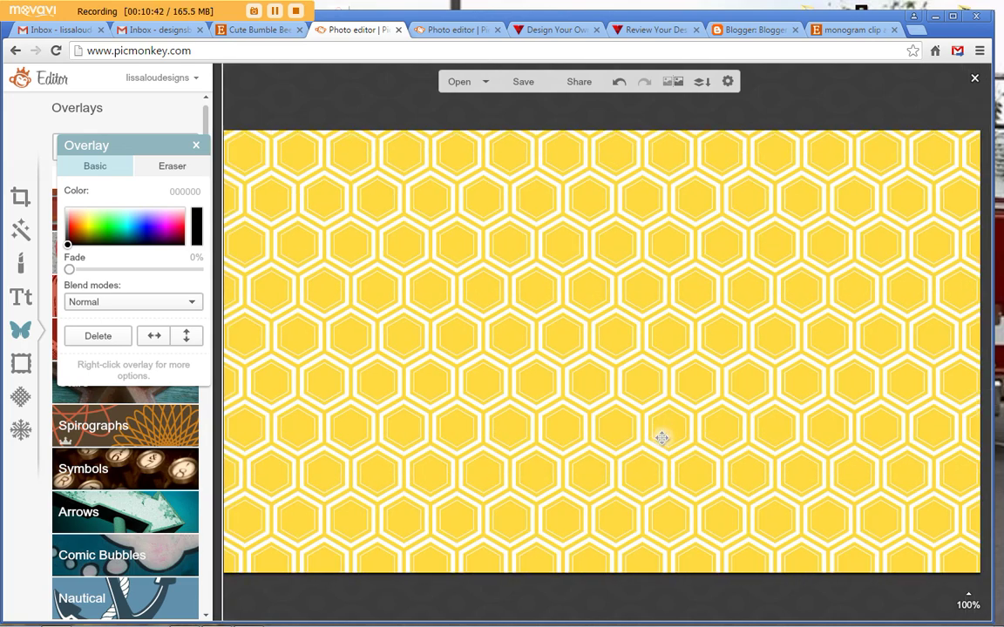
Send the honeycomb overlay backward behind the name and shop address text, and close its settings.
right_click(662, 438)
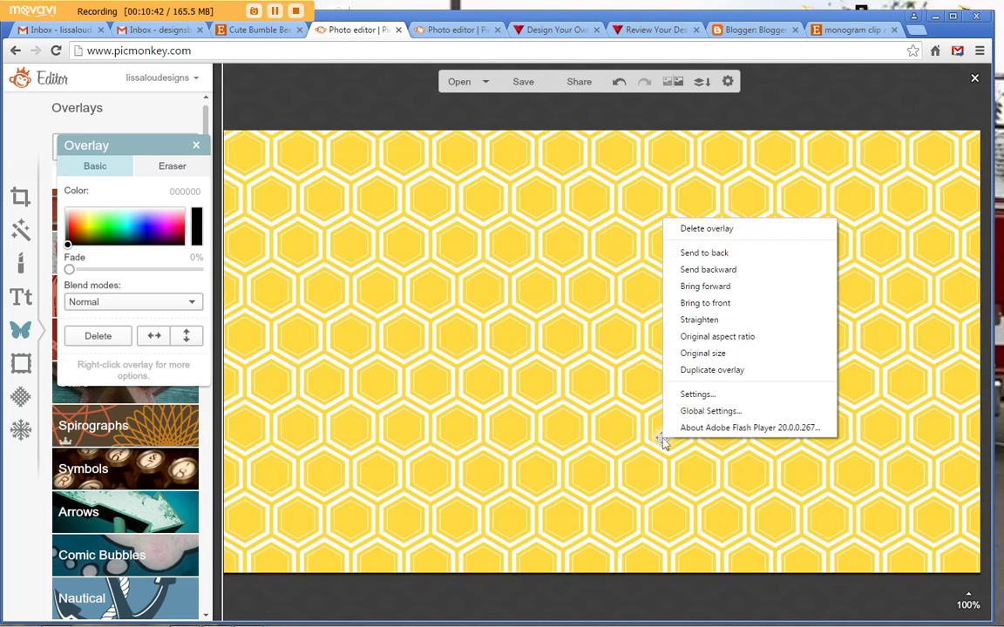
click(708, 270)
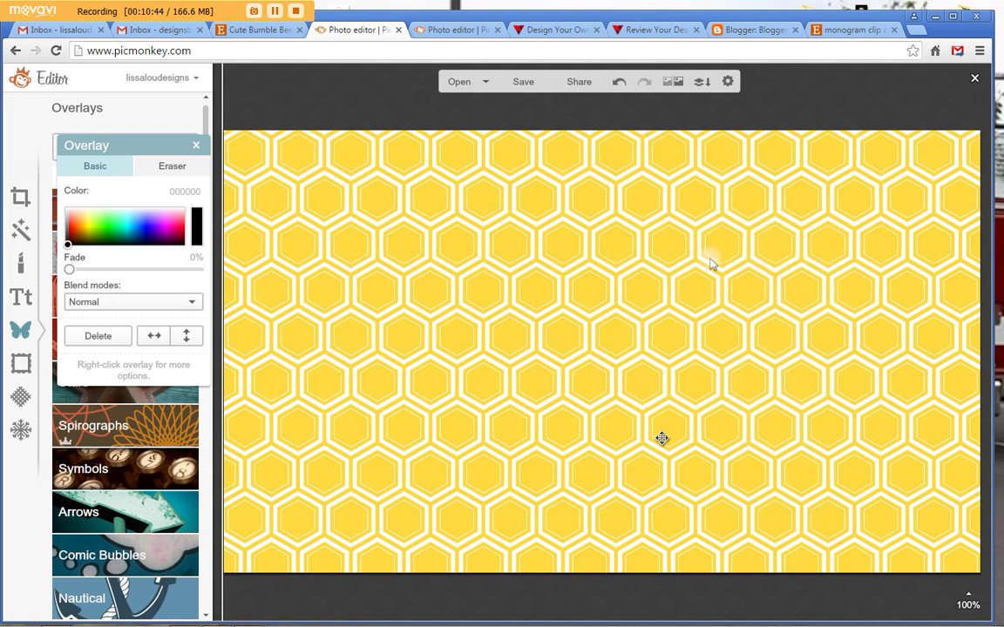
click(196, 145)
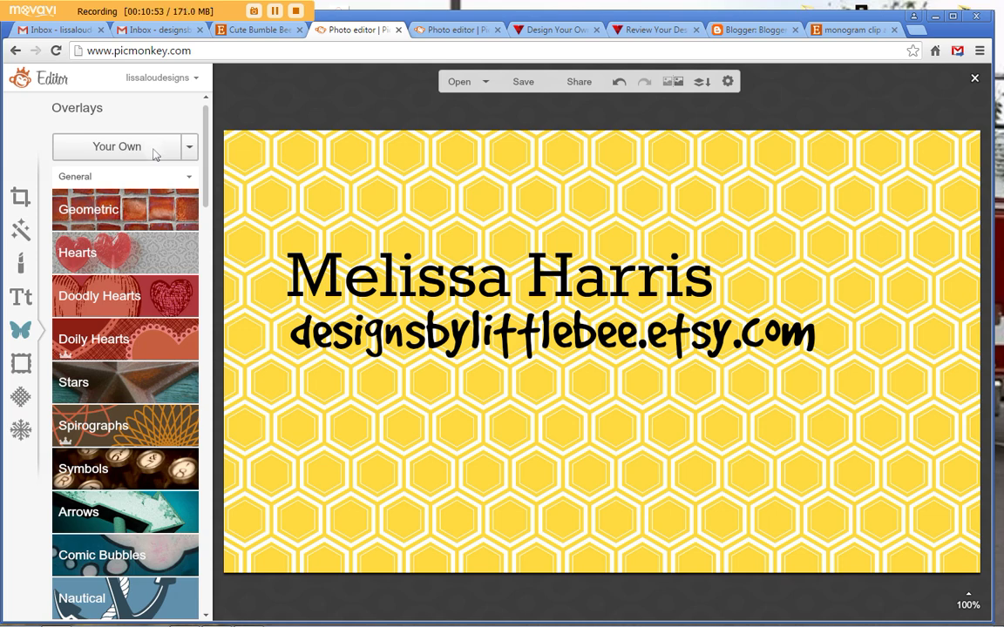
Add the "bee on leaf" image as a custom overlay from the cute bumble bees PNG folder in honeybee clip art.
click(154, 154)
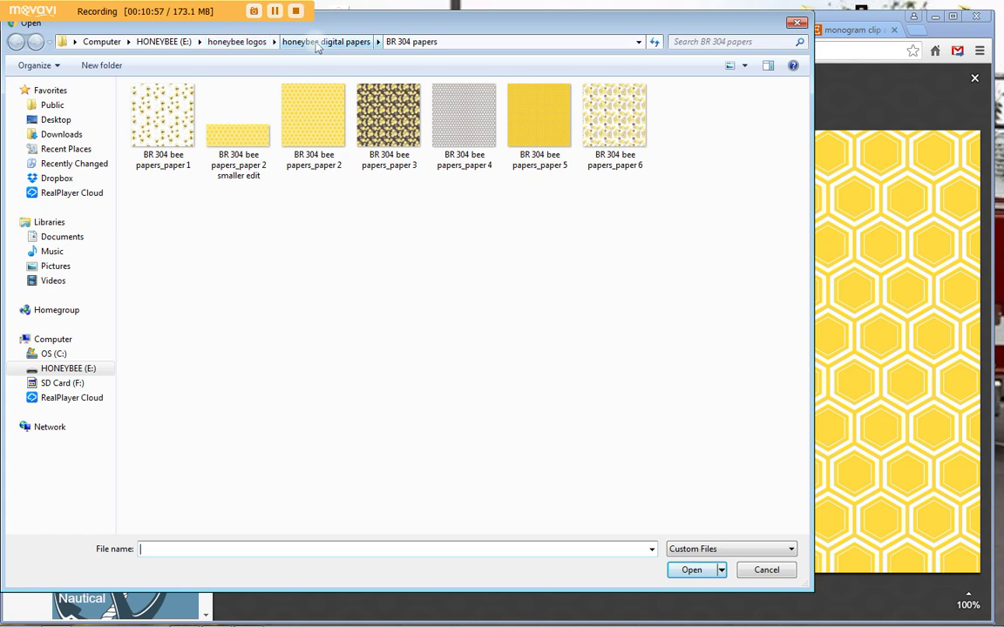
click(224, 42)
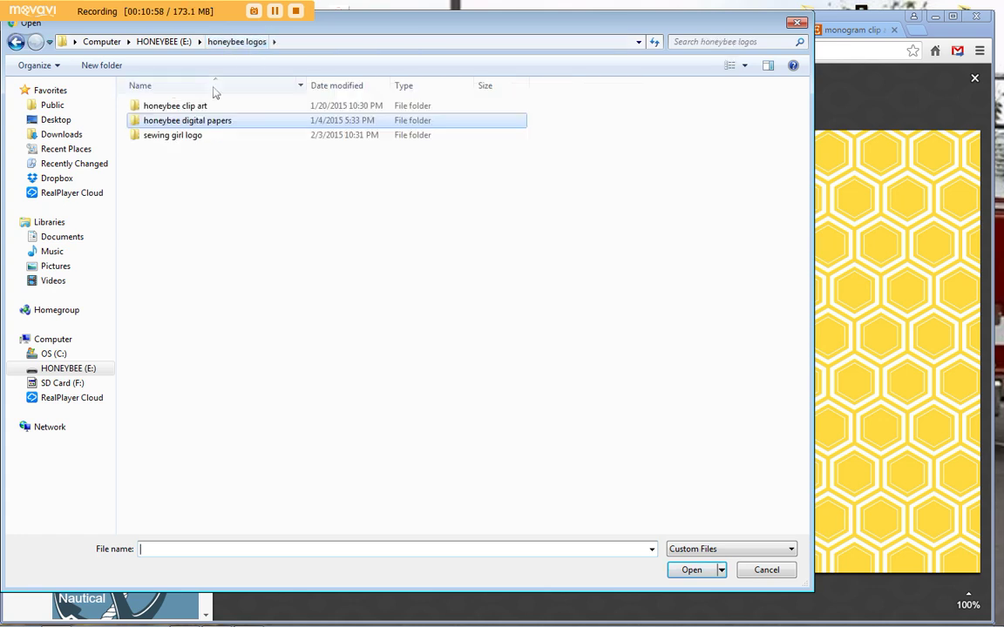
double_click(199, 111)
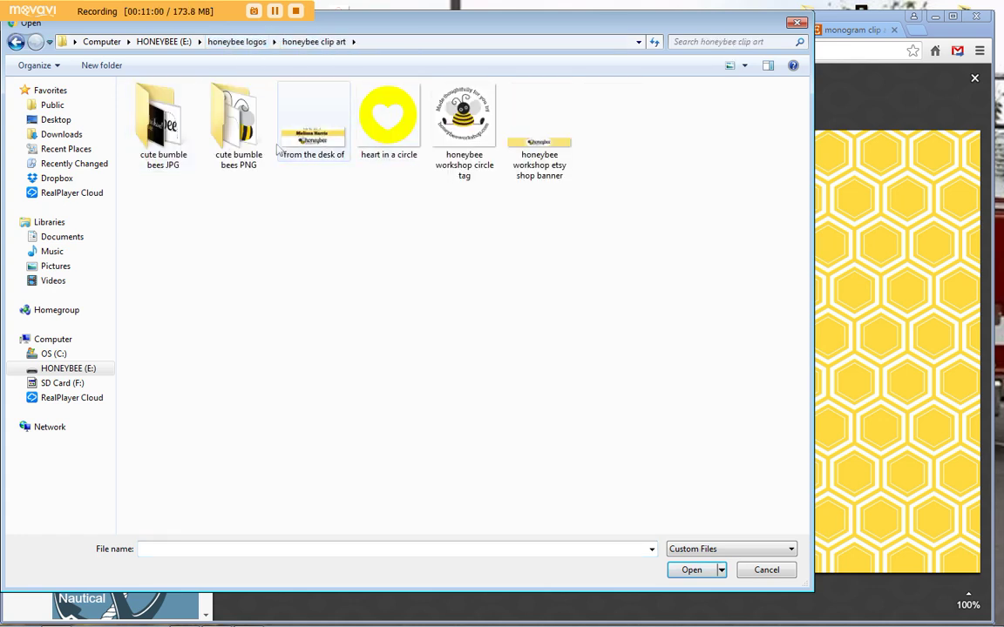
double_click(247, 133)
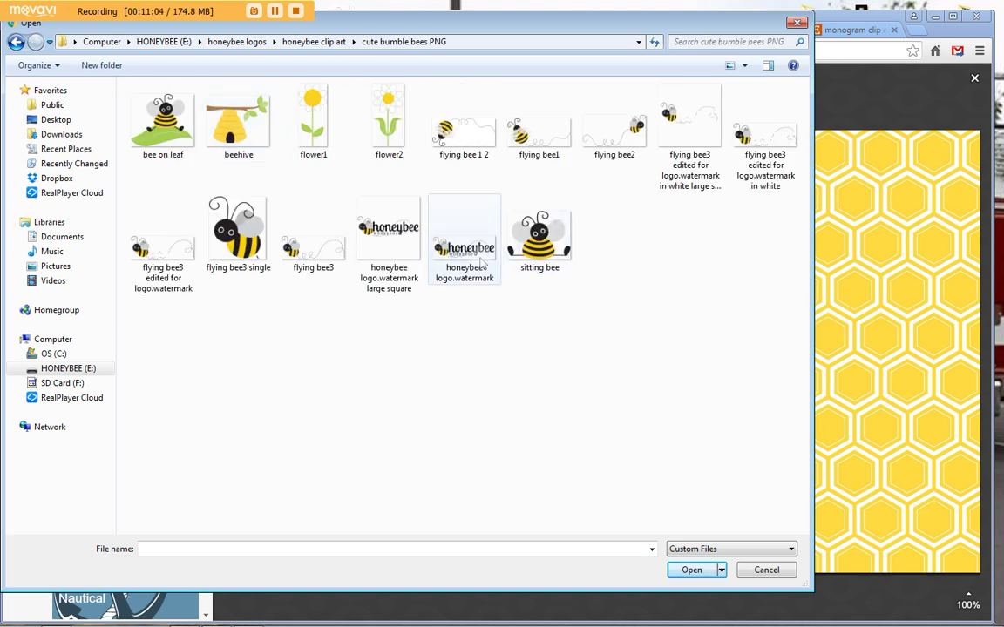
double_click(163, 122)
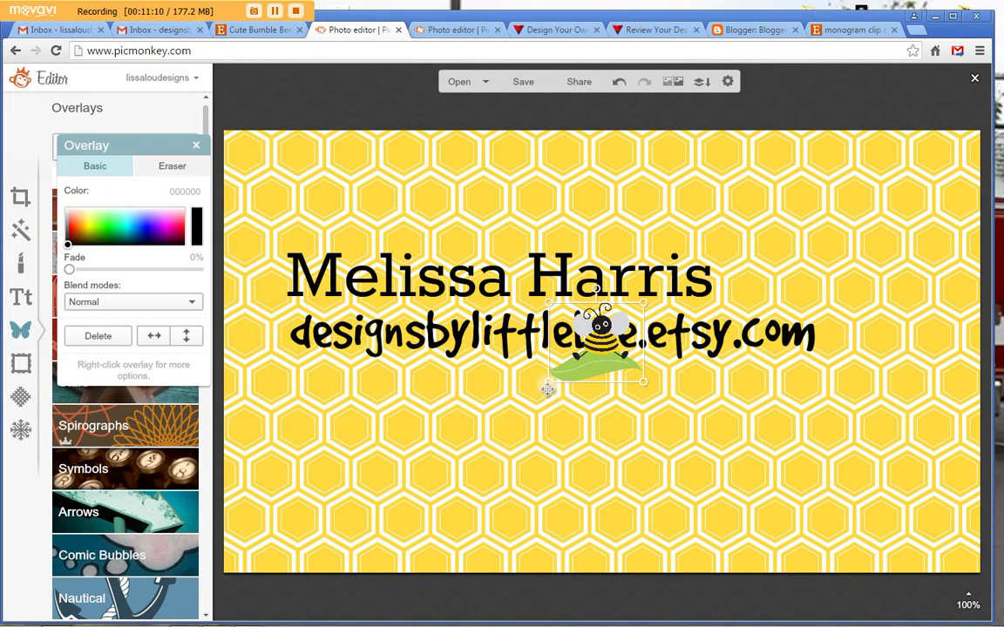
Enlarge the bee on leaf overlay and place it in the lower-right part of the card.
drag(549, 383, 300, 601)
drag(483, 484, 806, 433)
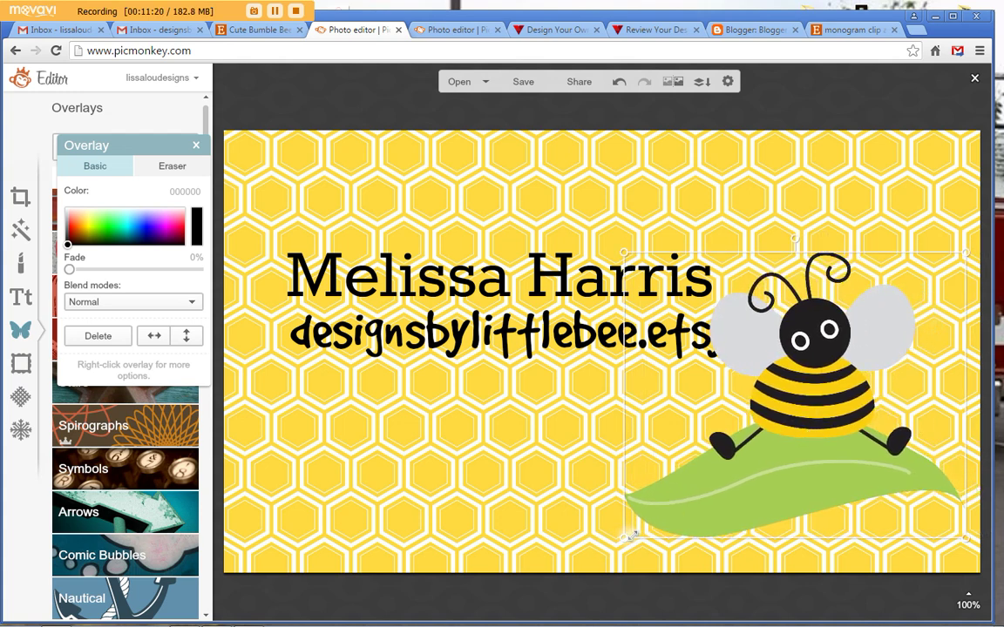
drag(627, 537, 676, 497)
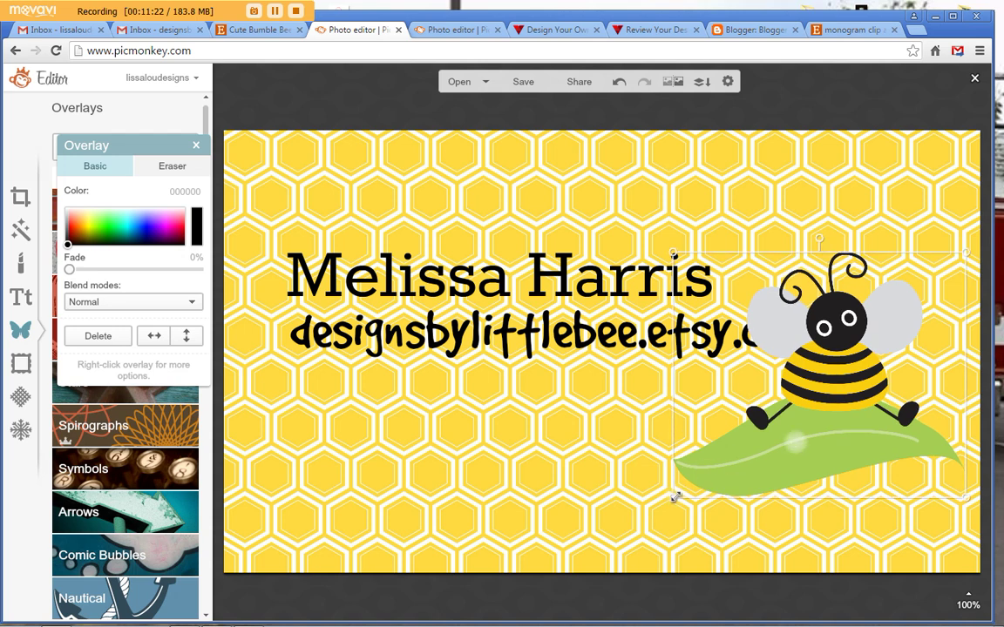
drag(802, 426, 809, 463)
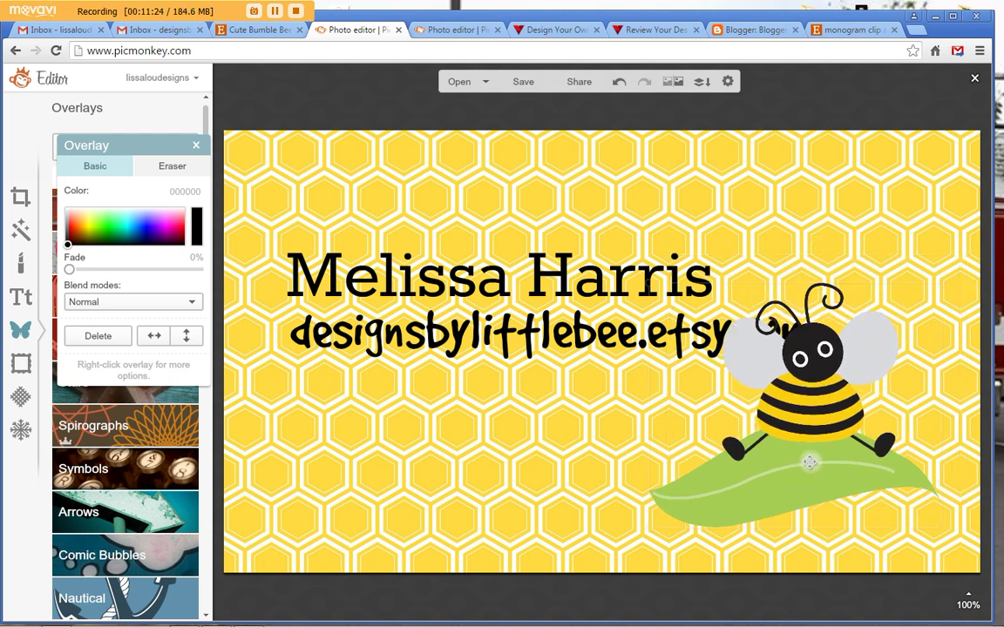
Send the bee overlay backward behind the shop address text and close its settings.
right_click(809, 462)
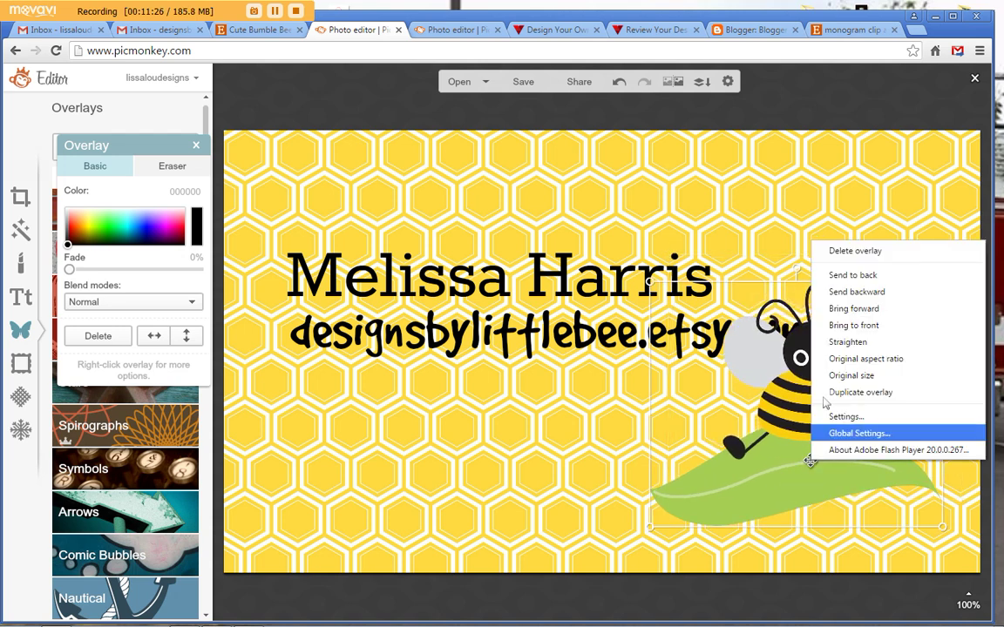
click(862, 293)
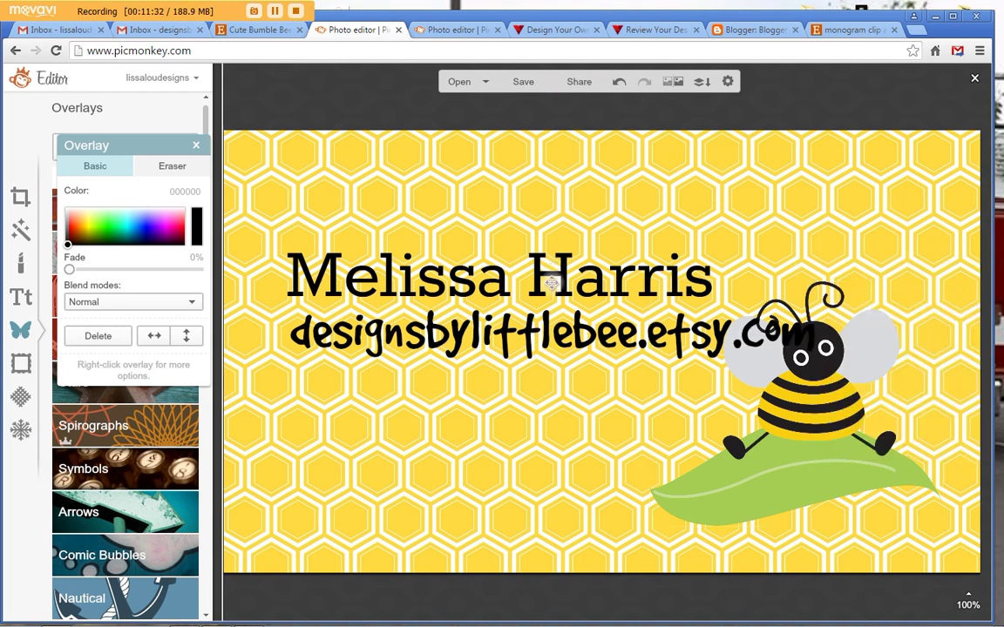
click(195, 146)
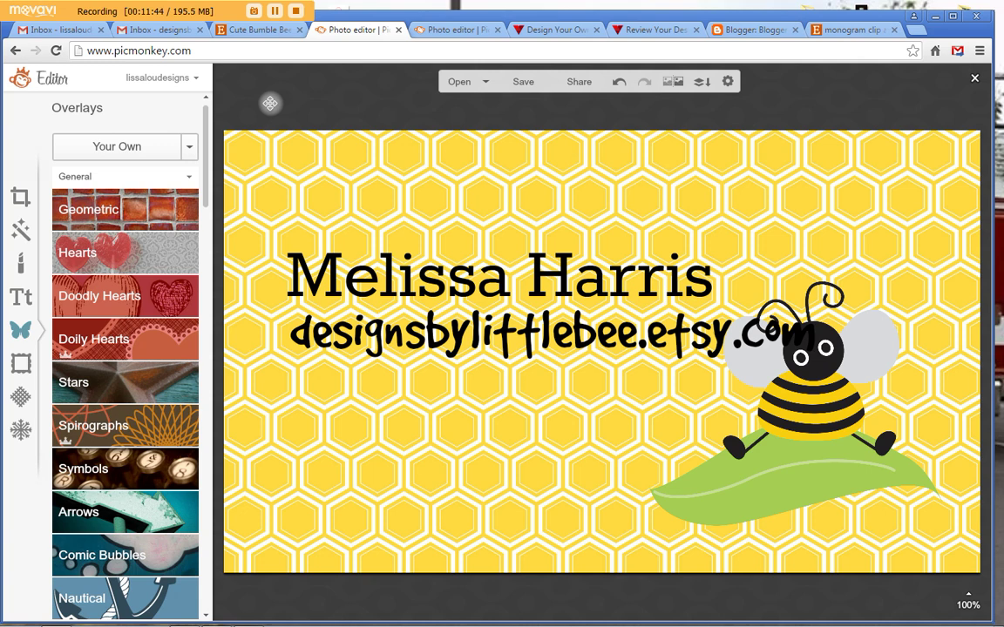
Save the card as a JPEG named "new biz card" in the business printables folder inside docs on the HONEYBEE drive.
click(525, 83)
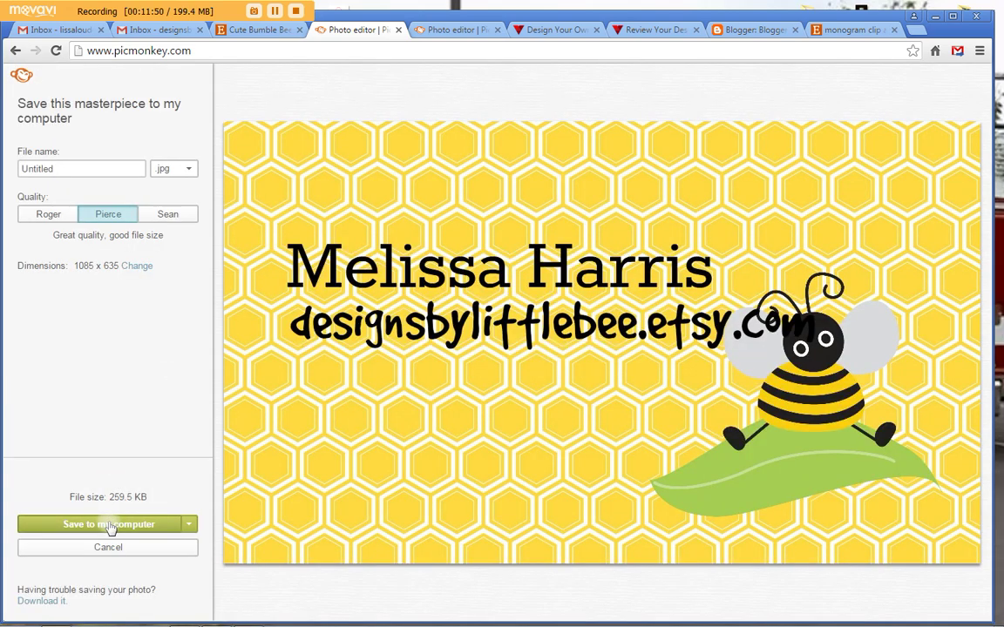
click(108, 524)
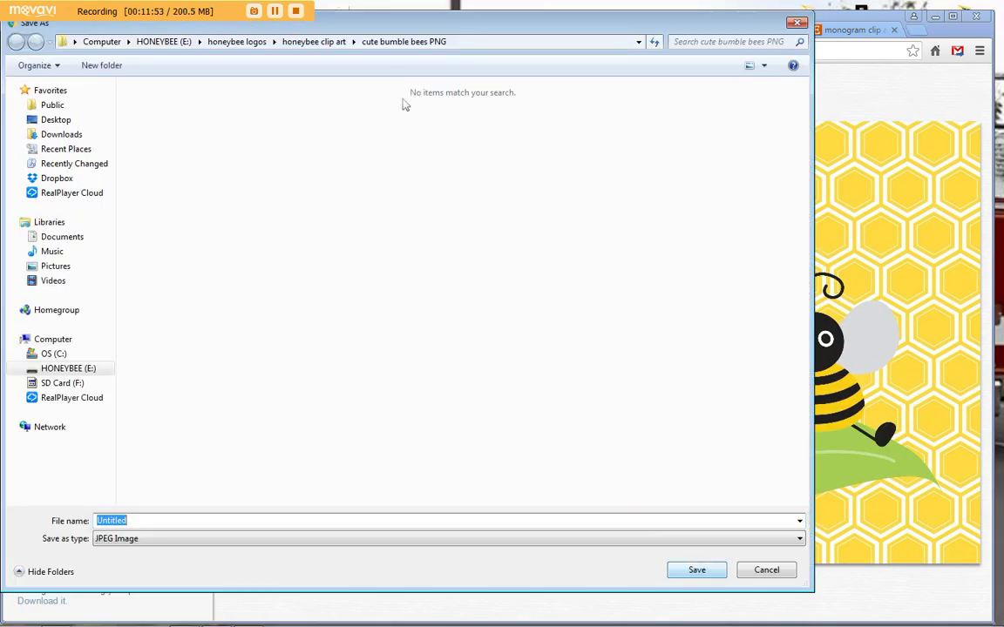
click(163, 41)
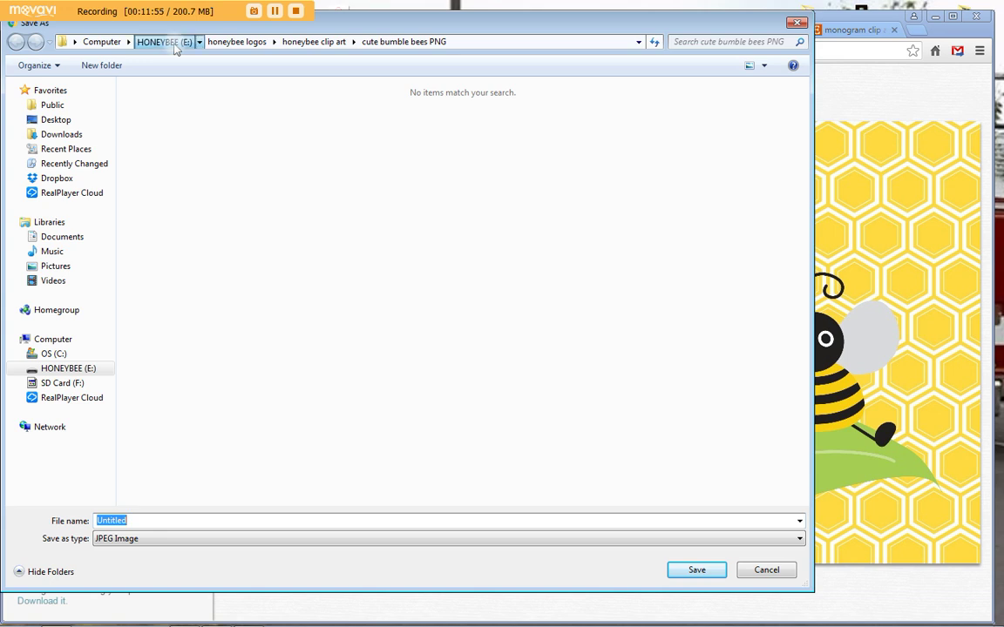
double_click(150, 160)
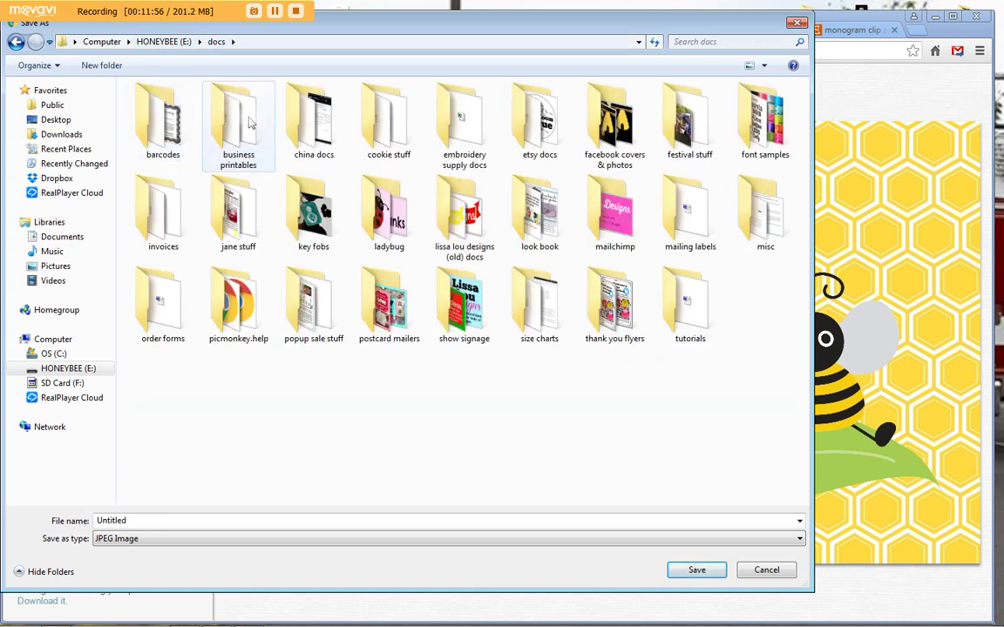
double_click(244, 118)
key(alt+n)
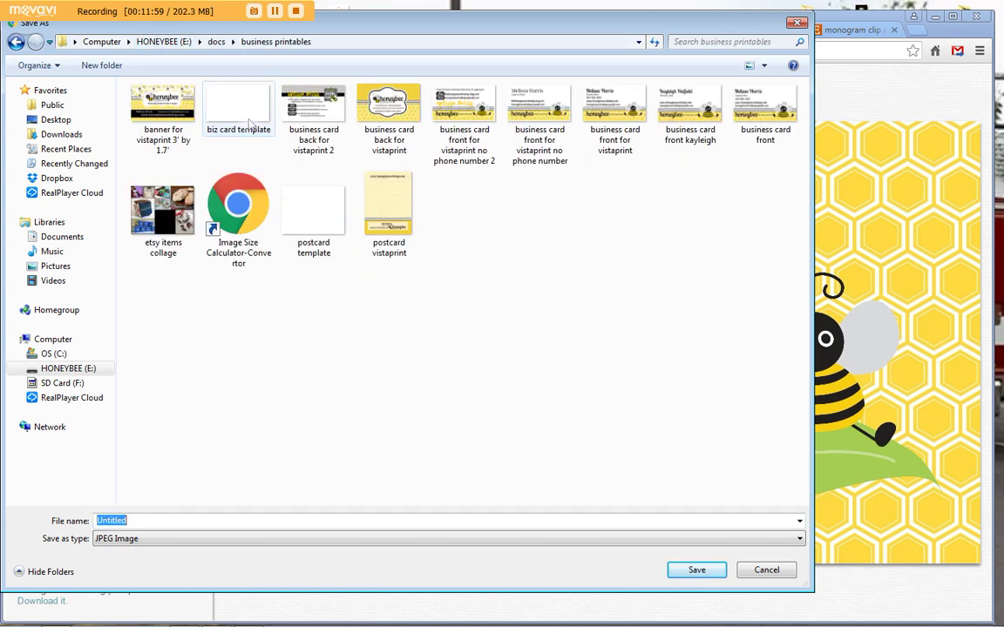
key(BackSpace)
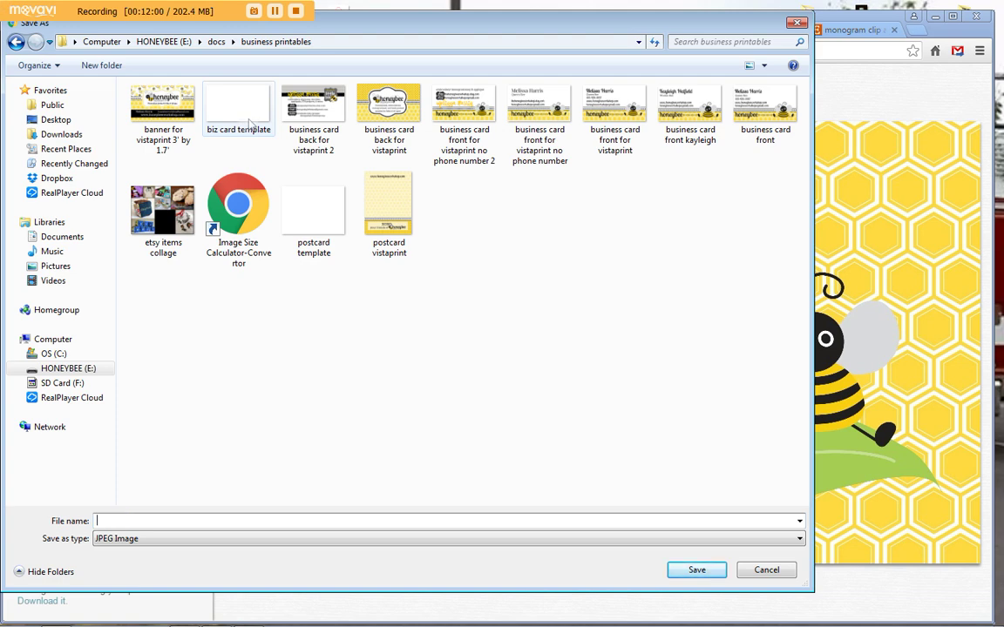
text(new biz card)
key(Return)
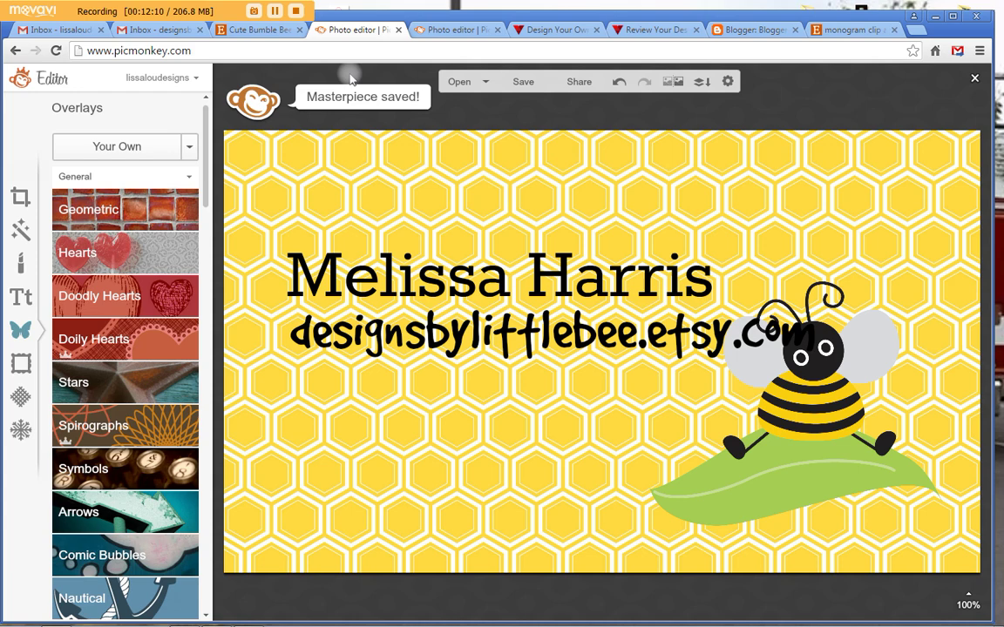
Look at the other business card open in PicMonkey, then switch to Vistaprint and open the Standard Business Cards product page.
click(455, 29)
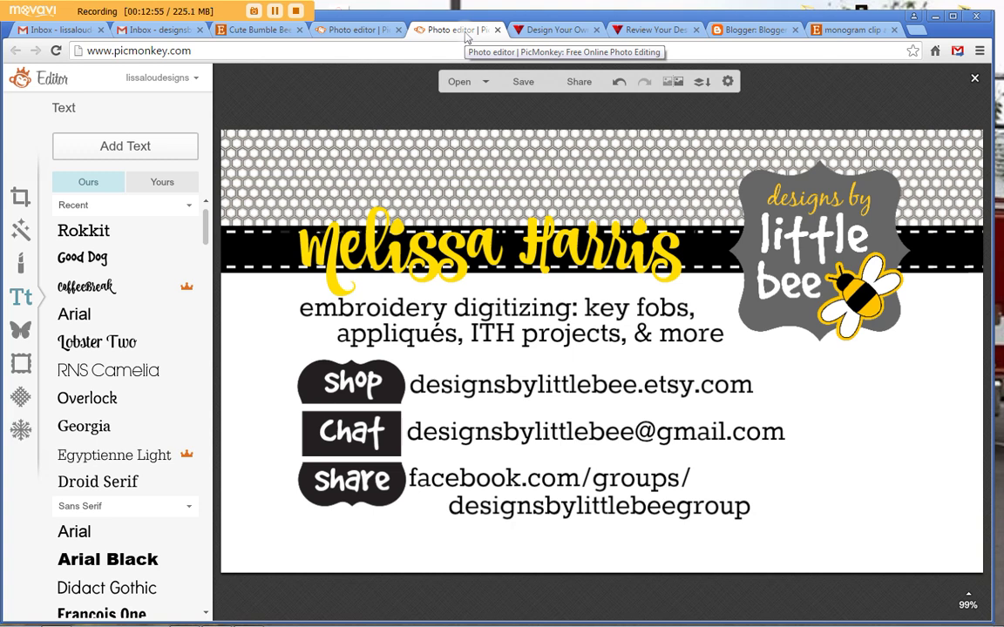
click(547, 30)
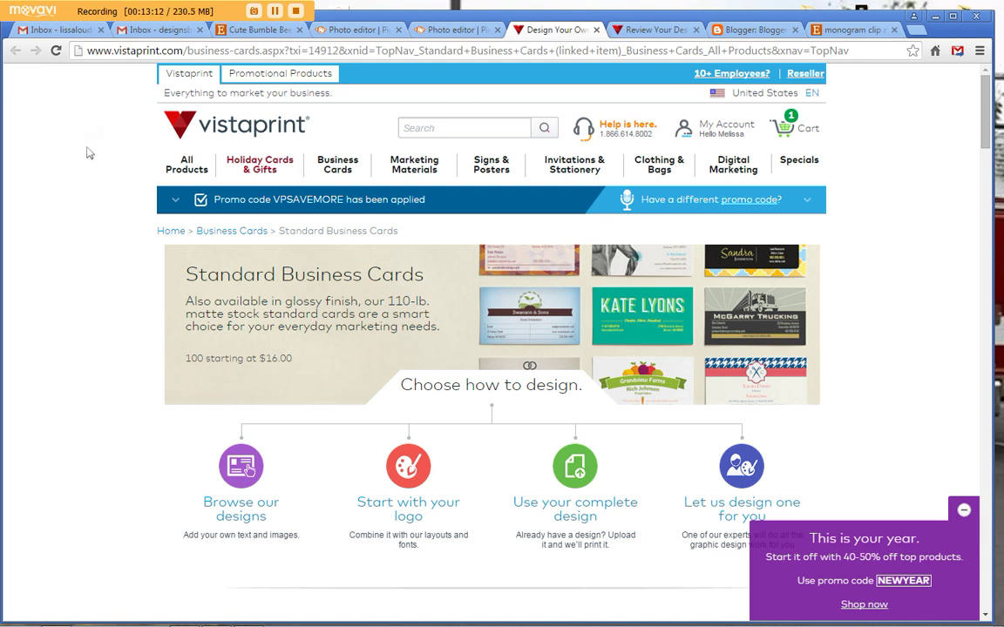
mouse_move(186, 168)
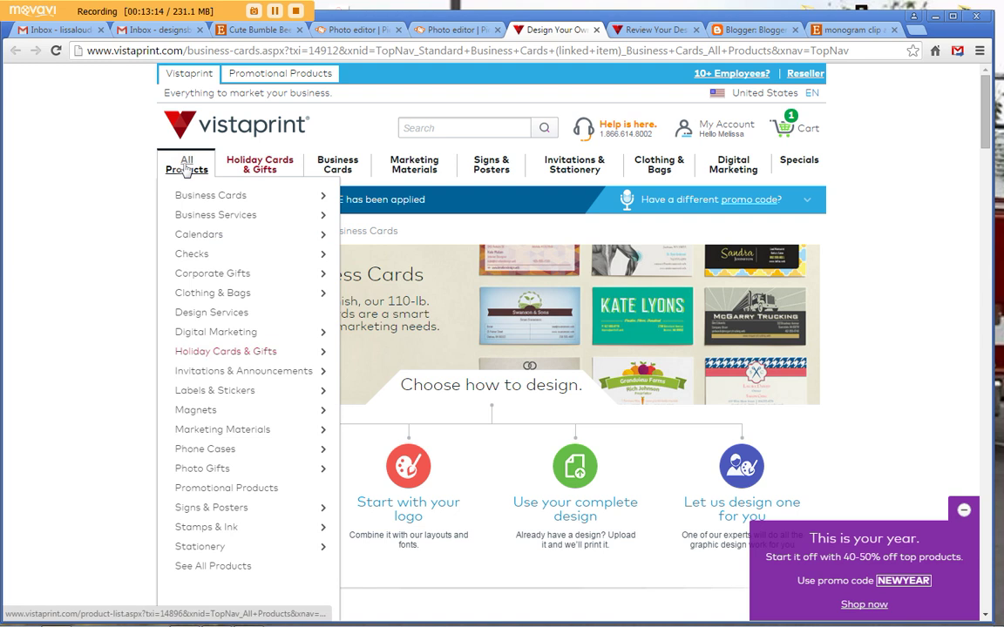
mouse_move(207, 197)
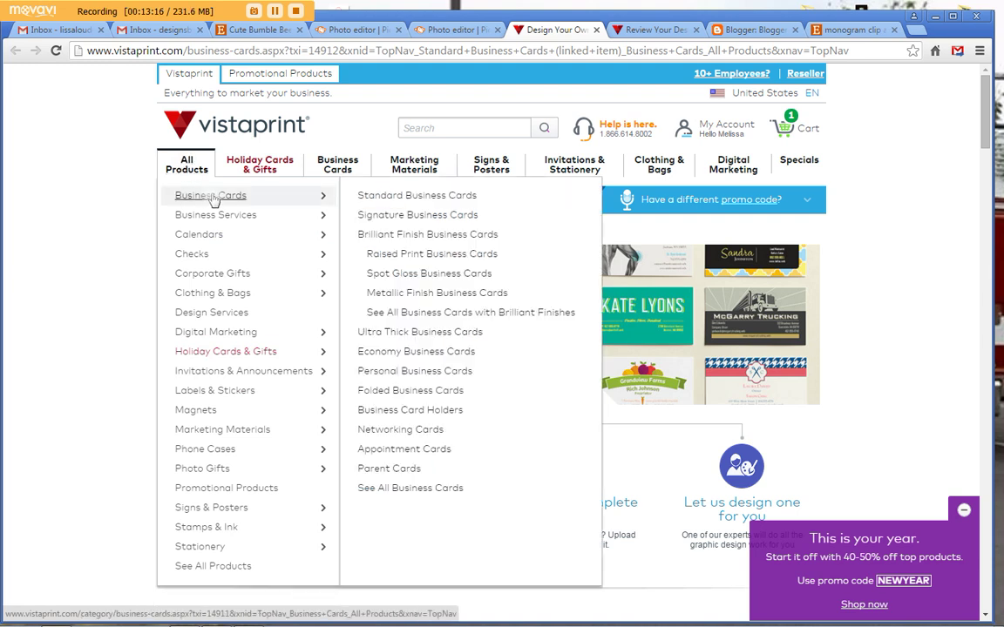
click(377, 198)
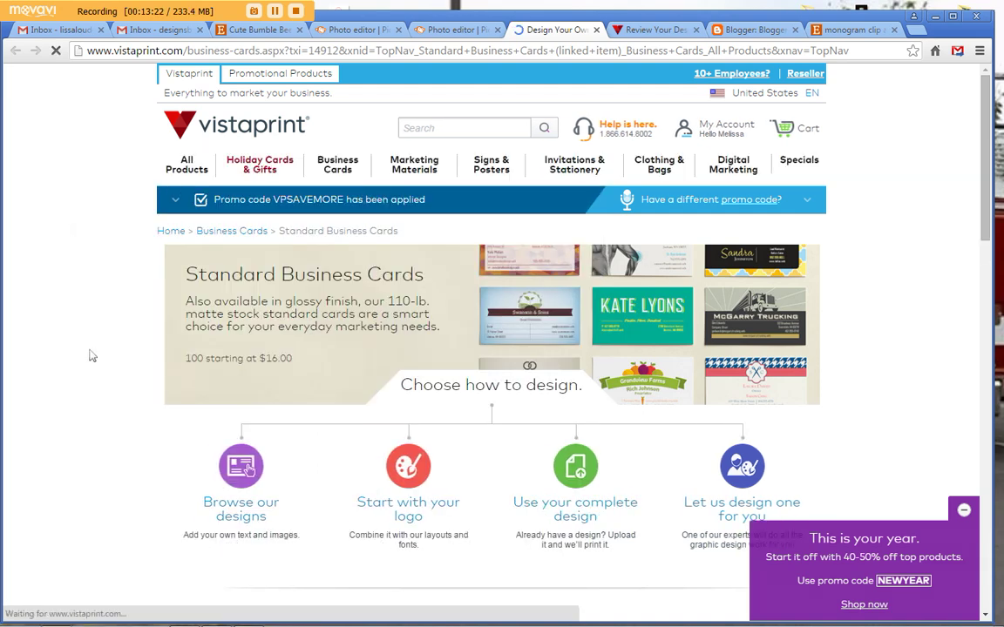
Choose to use a complete design for the standard business card and continue with the horizontal layout.
scroll(91, 356, down, 1)
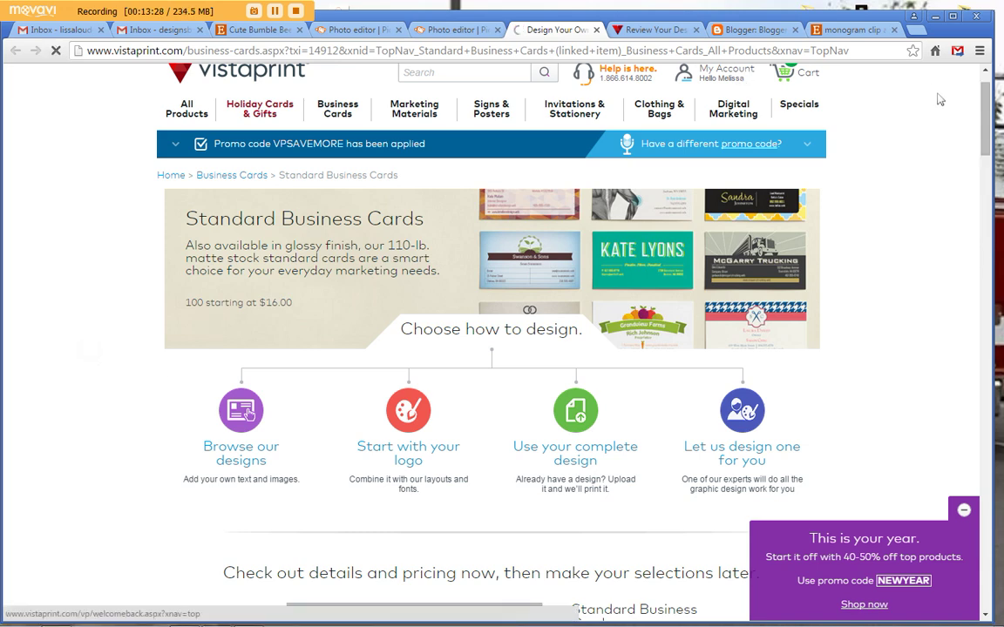
scroll(886, 109, down, 2)
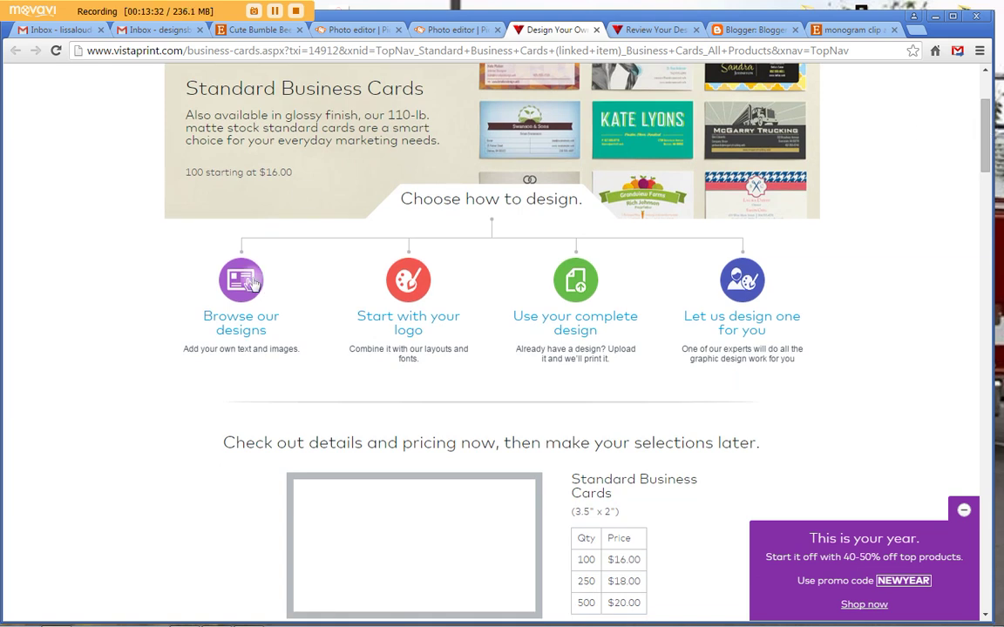
click(250, 281)
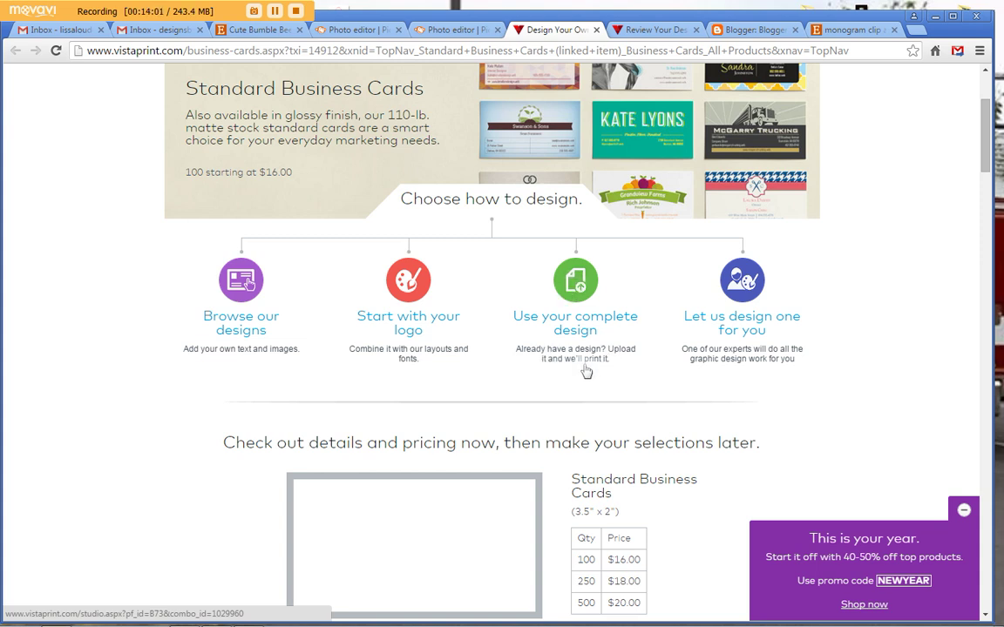
click(576, 294)
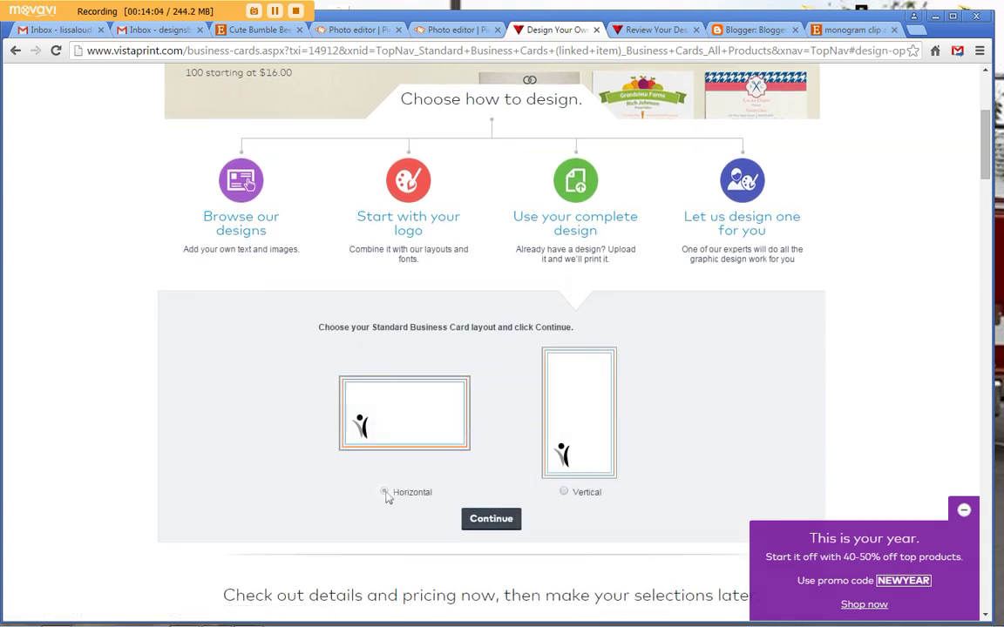
click(385, 493)
click(492, 519)
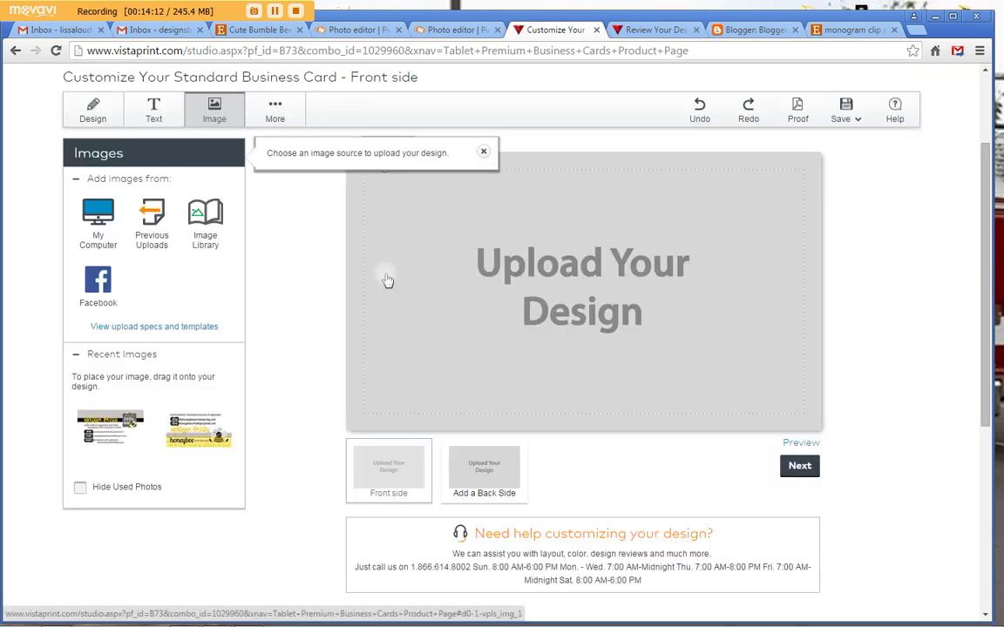
Dismiss the image source hint and upload the "new biz card" image from the computer.
click(485, 154)
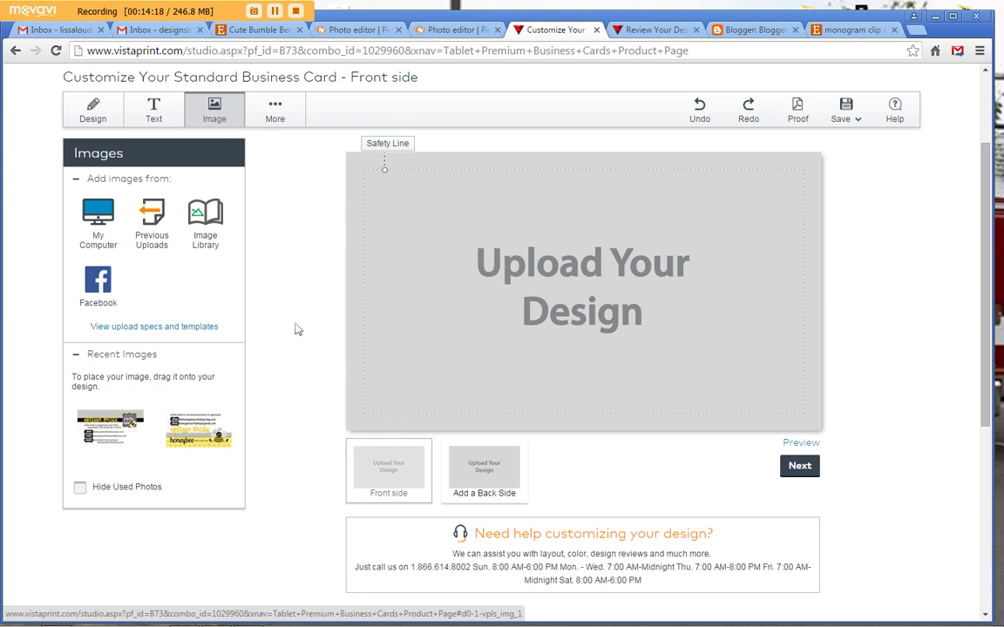
click(98, 219)
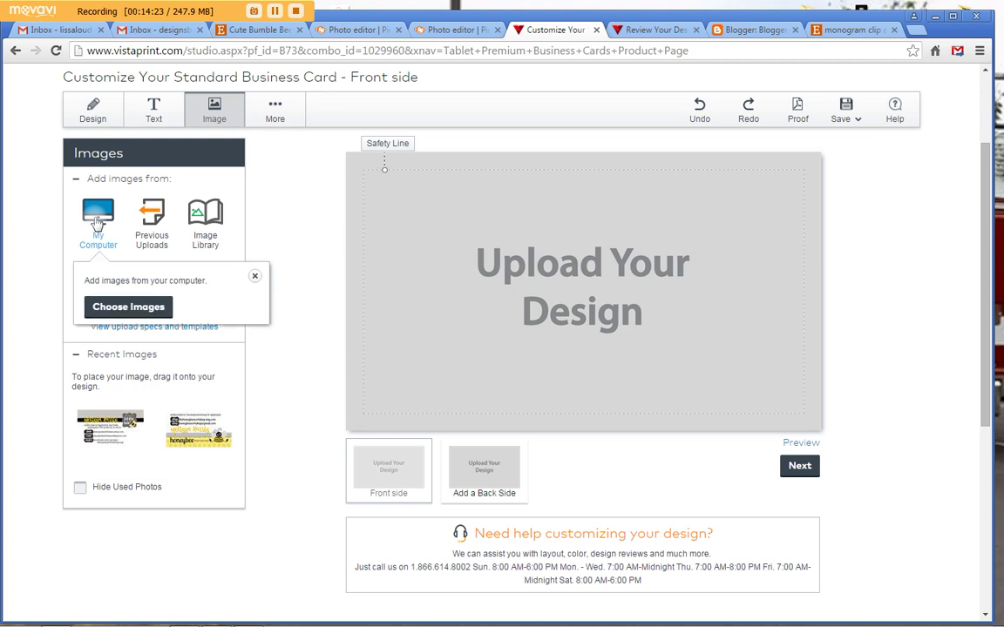
click(126, 307)
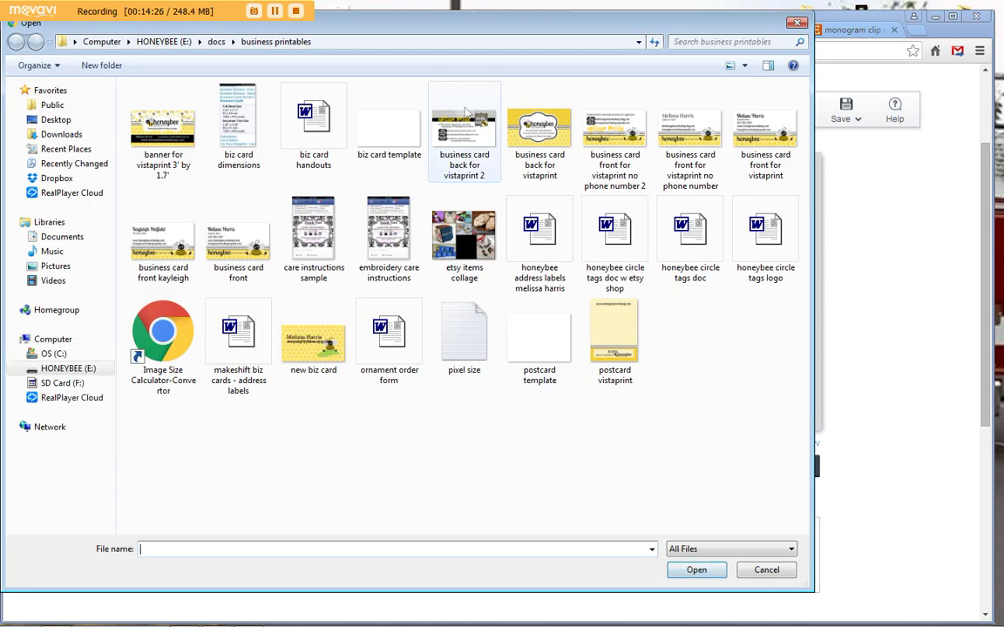
double_click(331, 353)
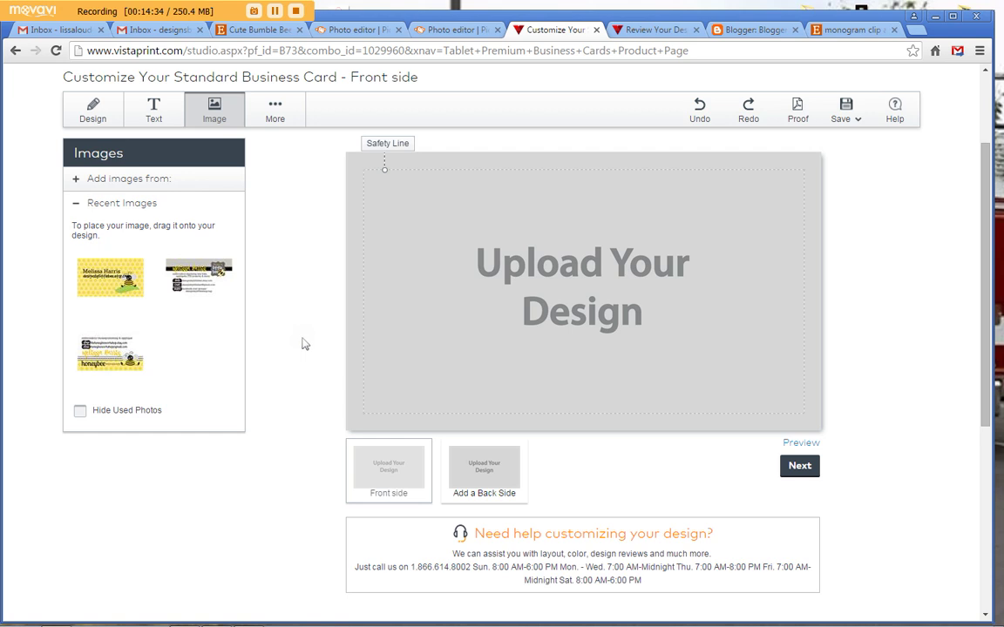
Place the uploaded honeycomb card image on the front side of the business card and dismiss the resolution notice.
mouse_move(123, 290)
drag(123, 289, 520, 272)
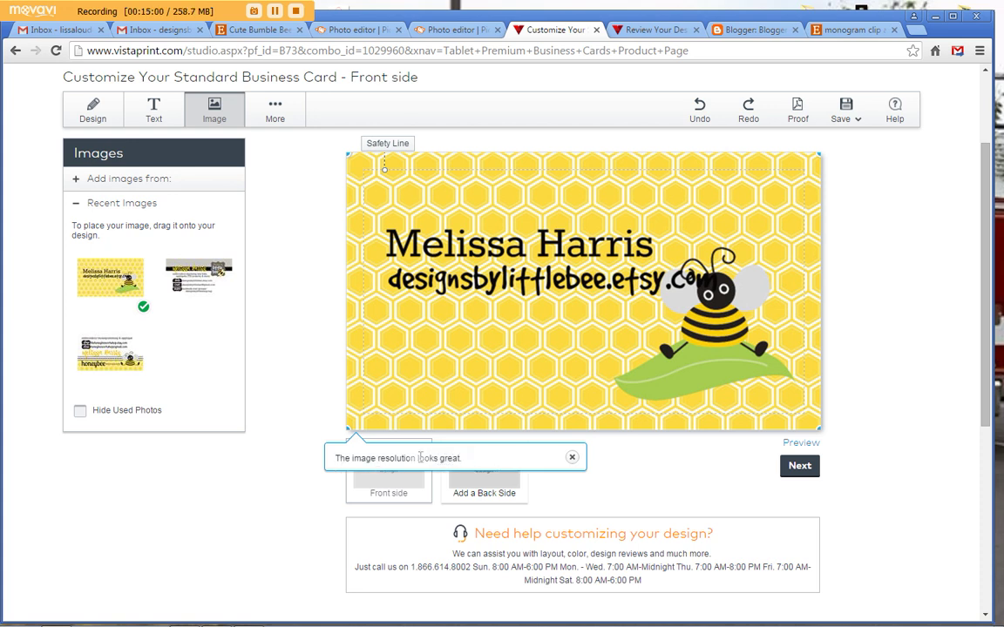
click(572, 459)
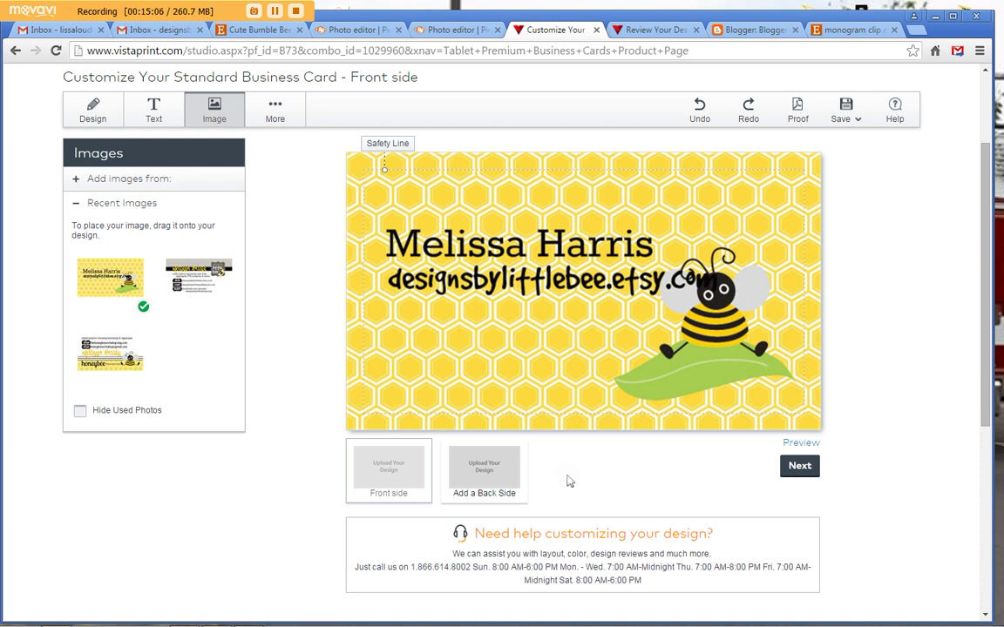
Add a back side to the business card and upload the "business card back for vistaprint" image from the computer.
click(493, 478)
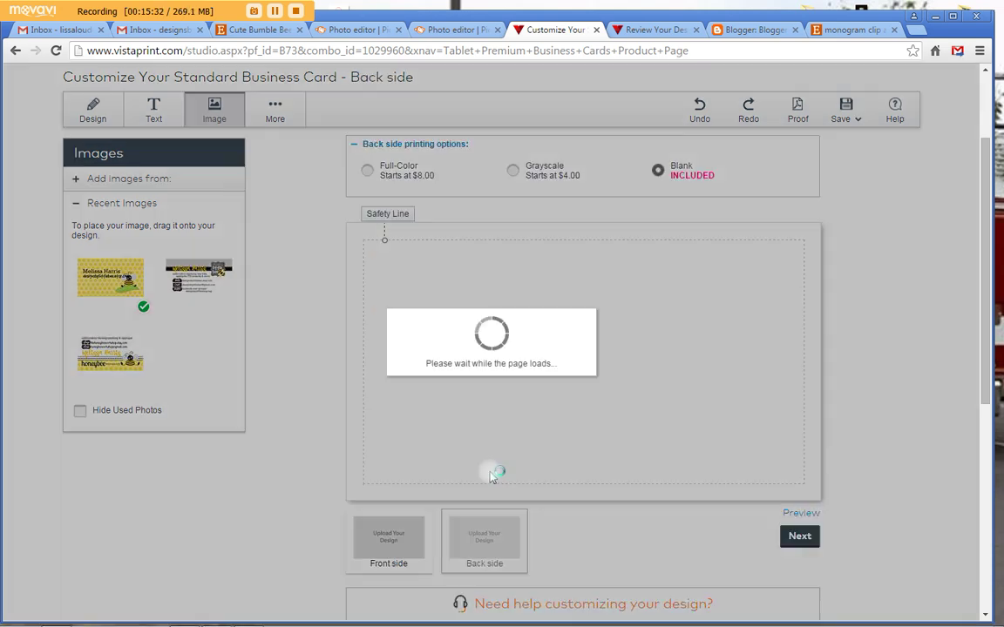
scroll(298, 244, up, 3)
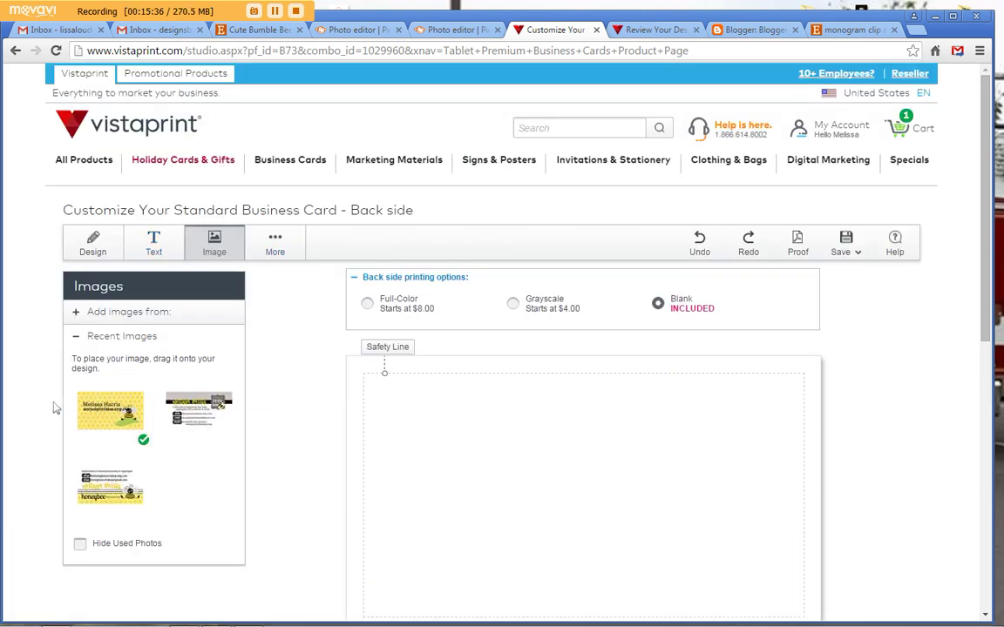
scroll(54, 408, down, 1)
click(108, 230)
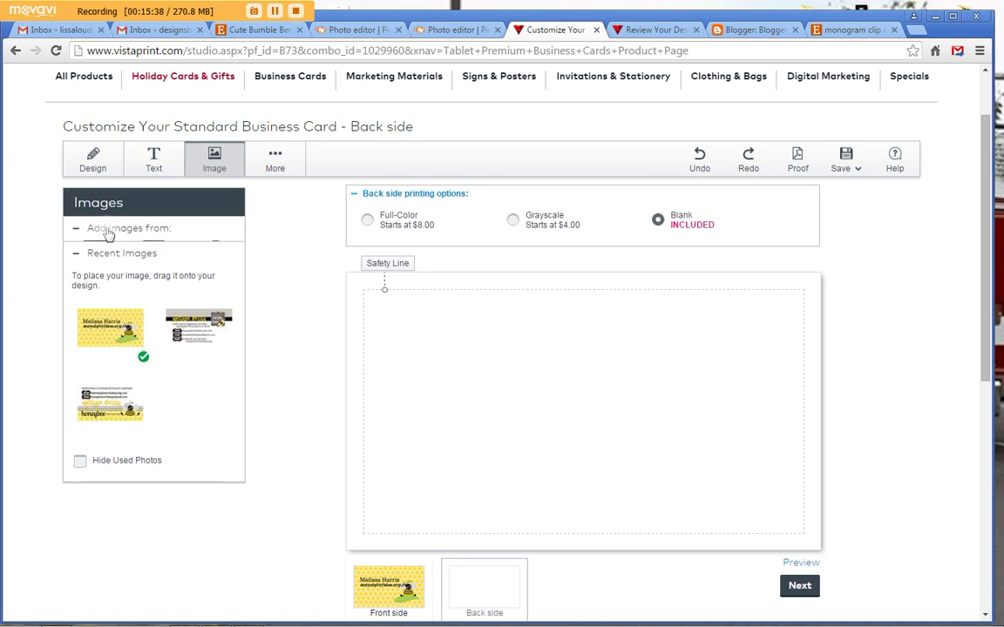
click(97, 270)
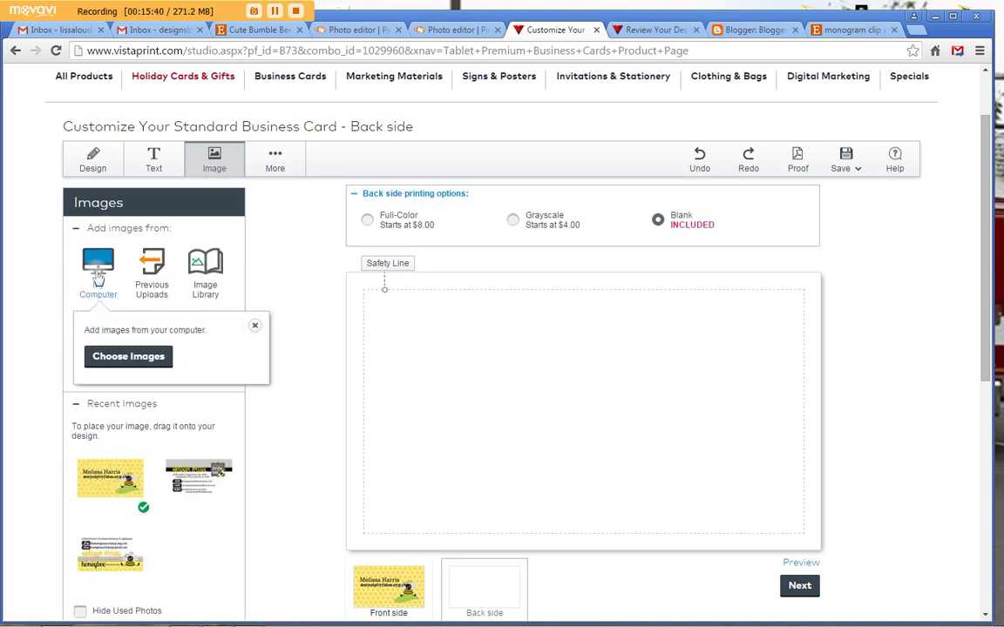
click(117, 356)
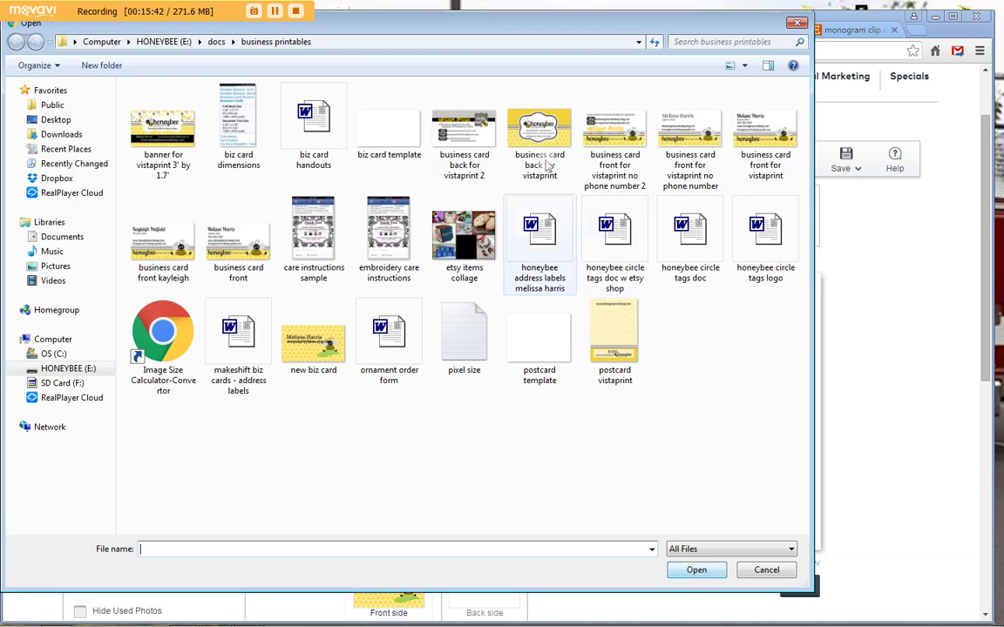
double_click(540, 139)
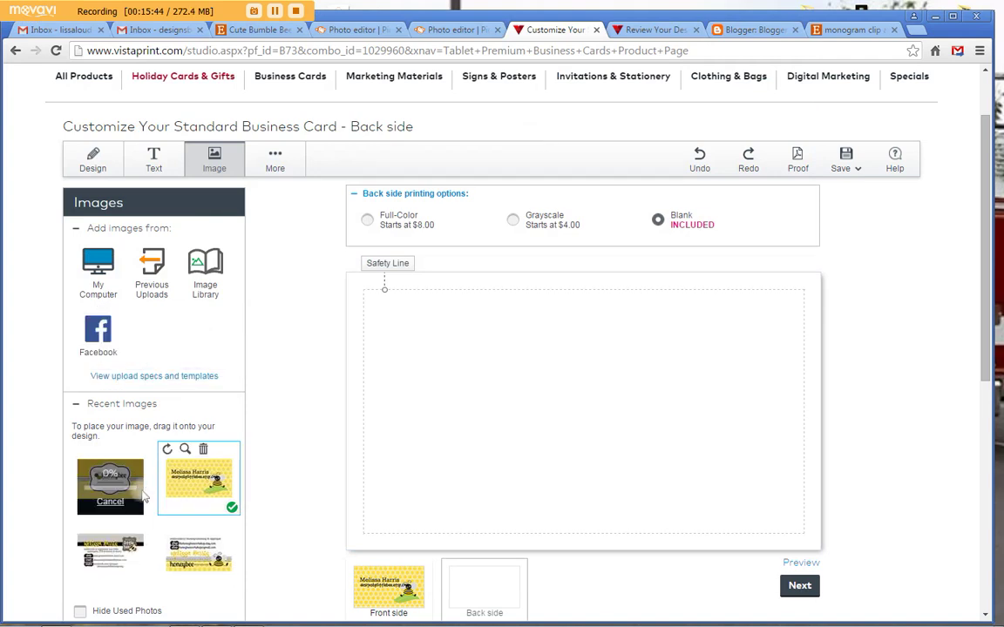
Set the back side printing to Full-Color, place the honeybee workshop image on it, and dismiss the resolution notice.
scroll(287, 401, down, 1)
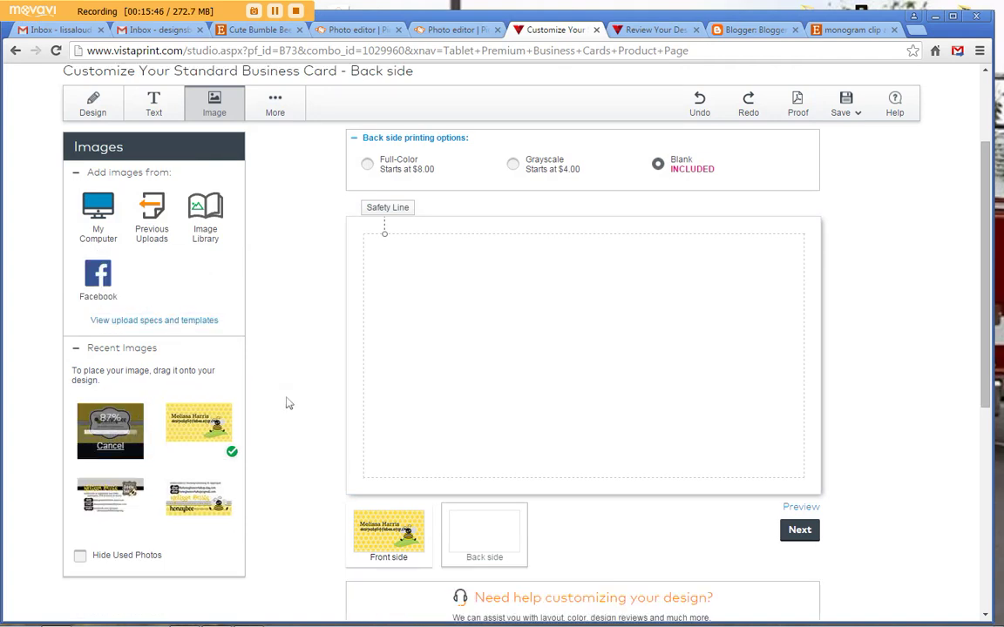
mouse_move(121, 423)
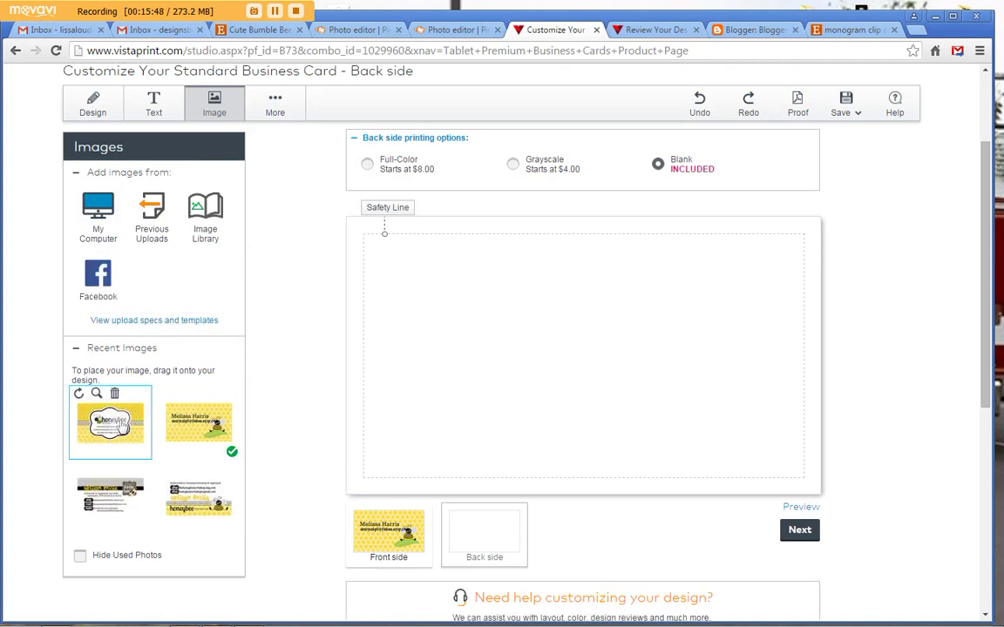
drag(120, 422, 547, 328)
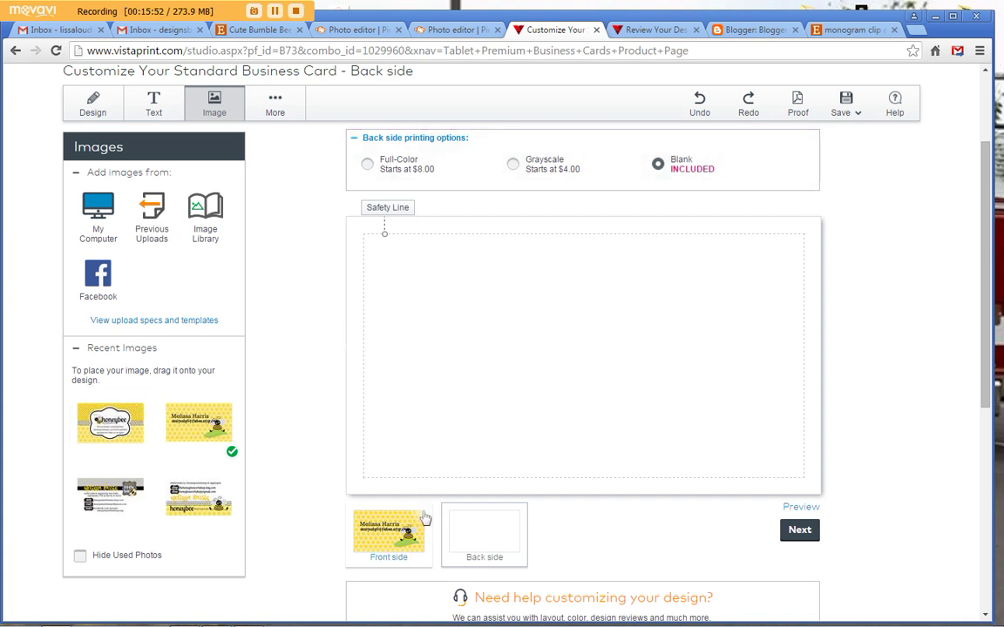
click(368, 167)
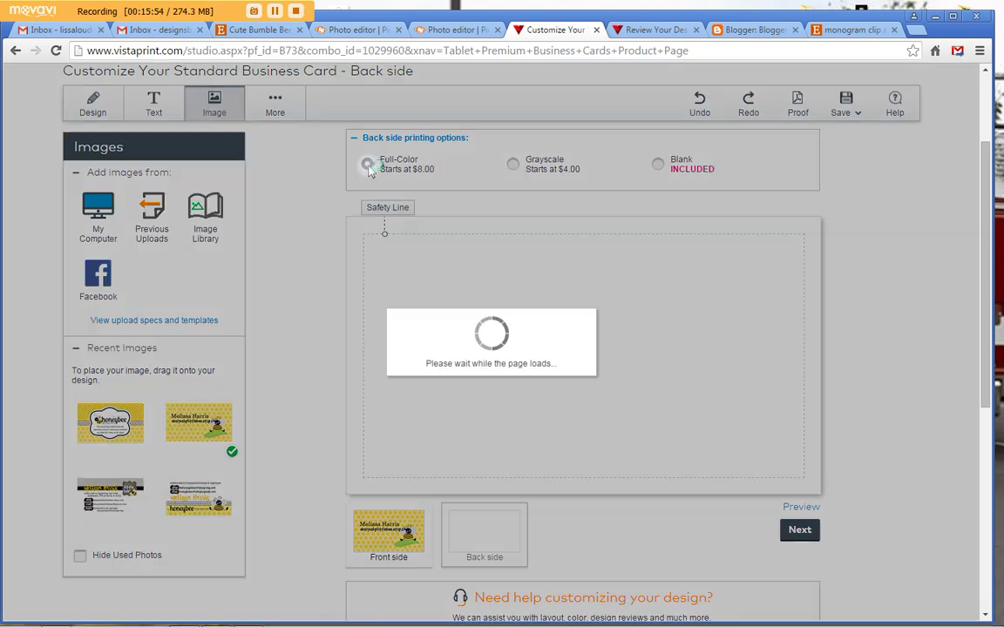
drag(529, 355, 529, 354)
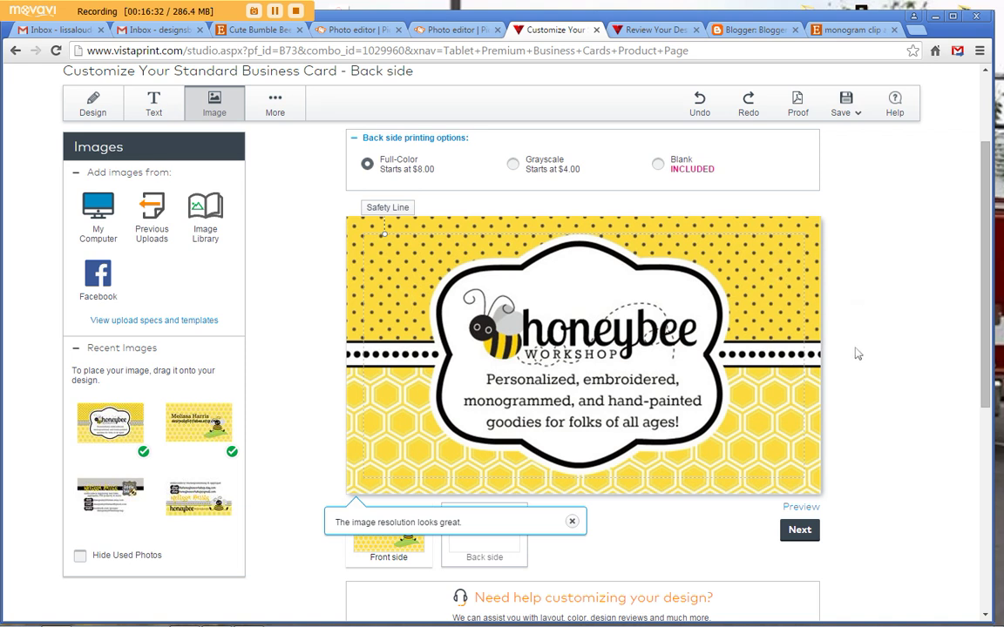
click(573, 523)
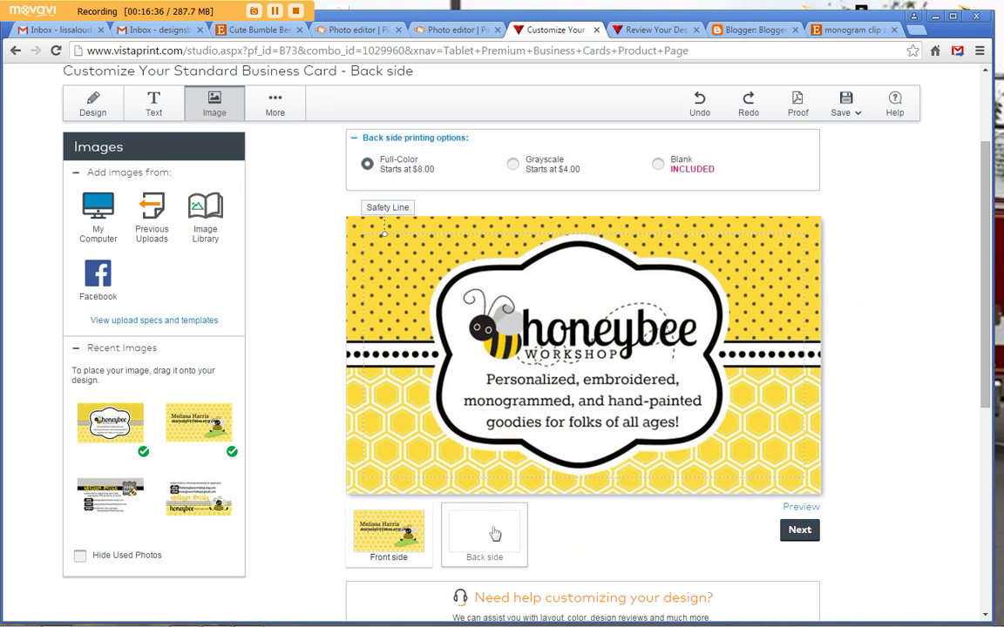
Check the front side of the business card in the Vistaprint studio, then continue to the back side.
click(383, 523)
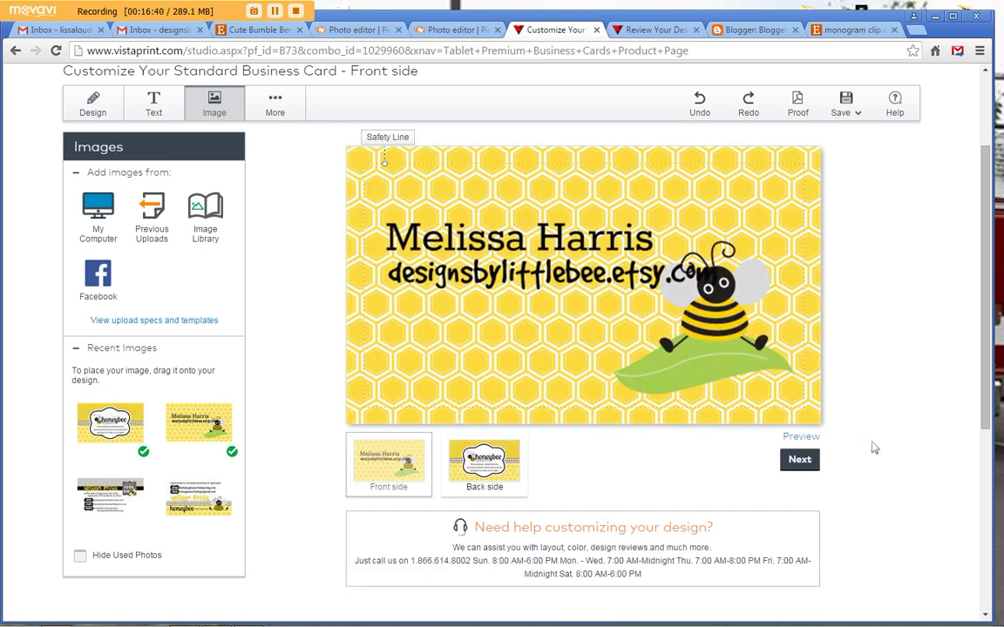
click(800, 462)
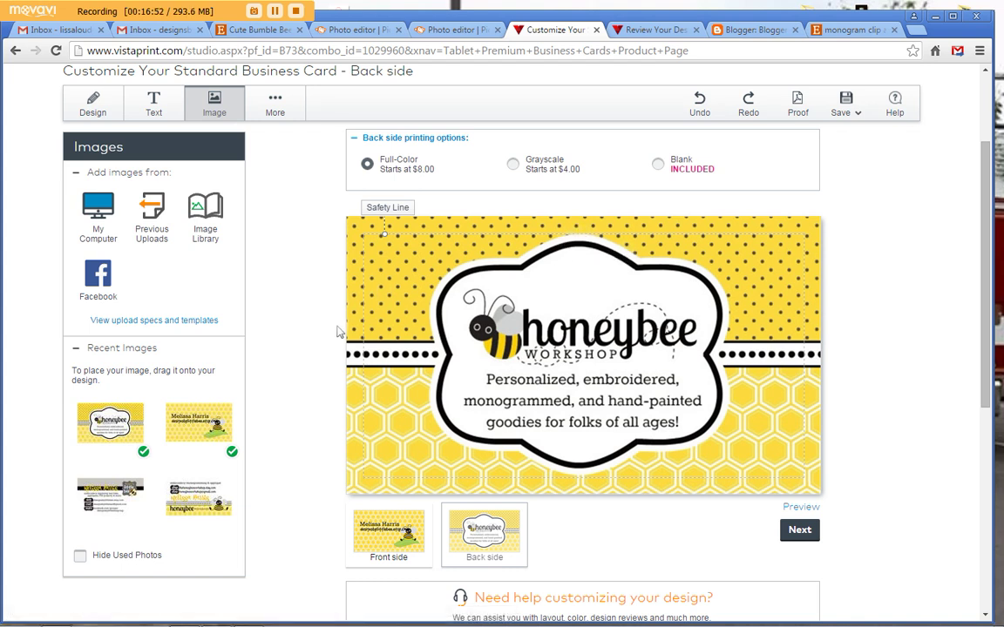
Switch to the PicMonkey editor and move the bee-on-leaf overlay slightly up and right on the card, then close its overlay settings.
click(379, 32)
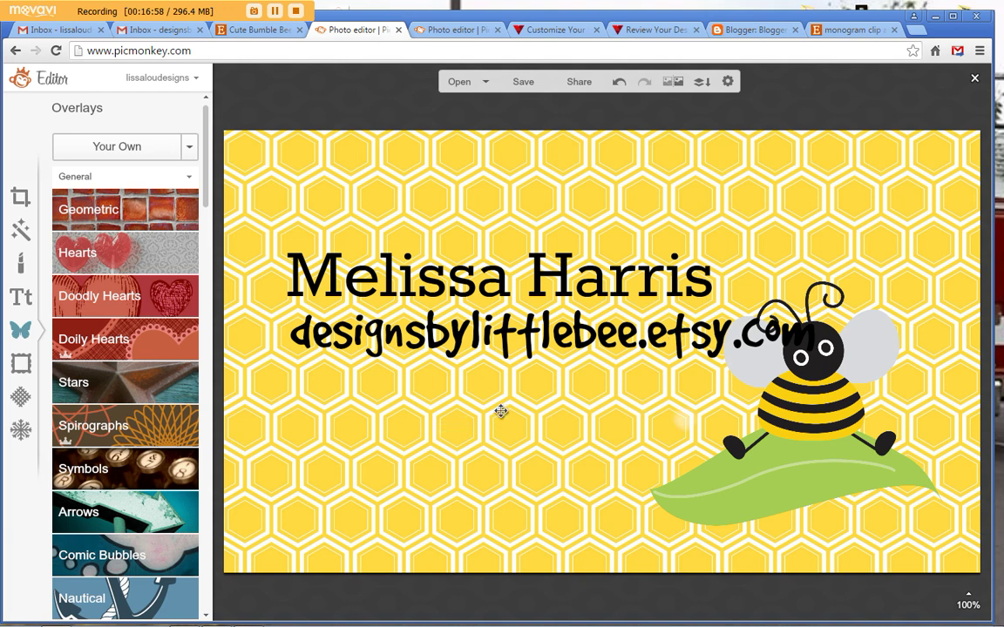
click(791, 430)
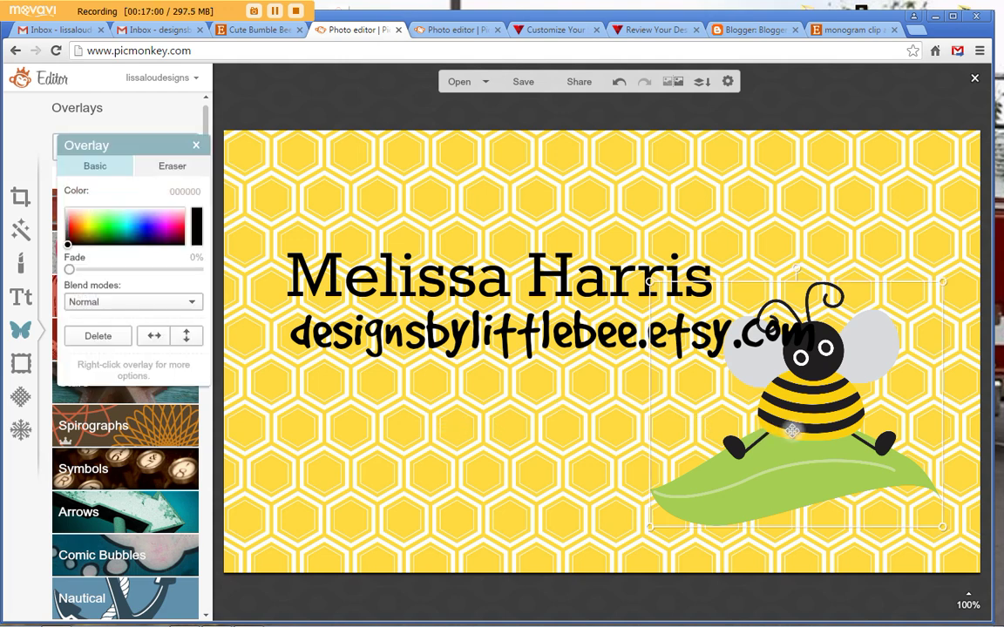
drag(791, 431, 833, 416)
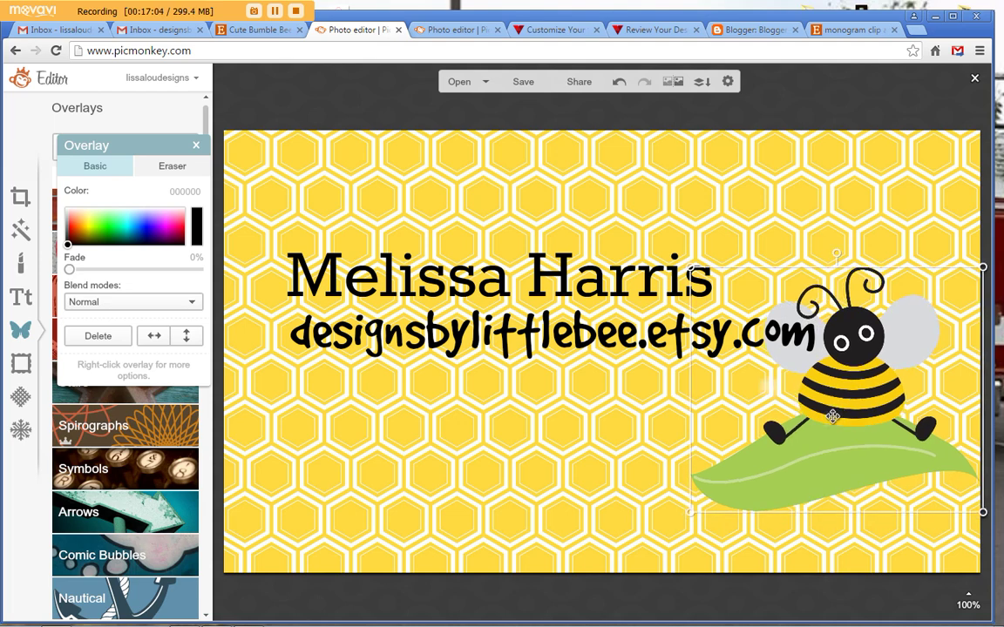
click(560, 271)
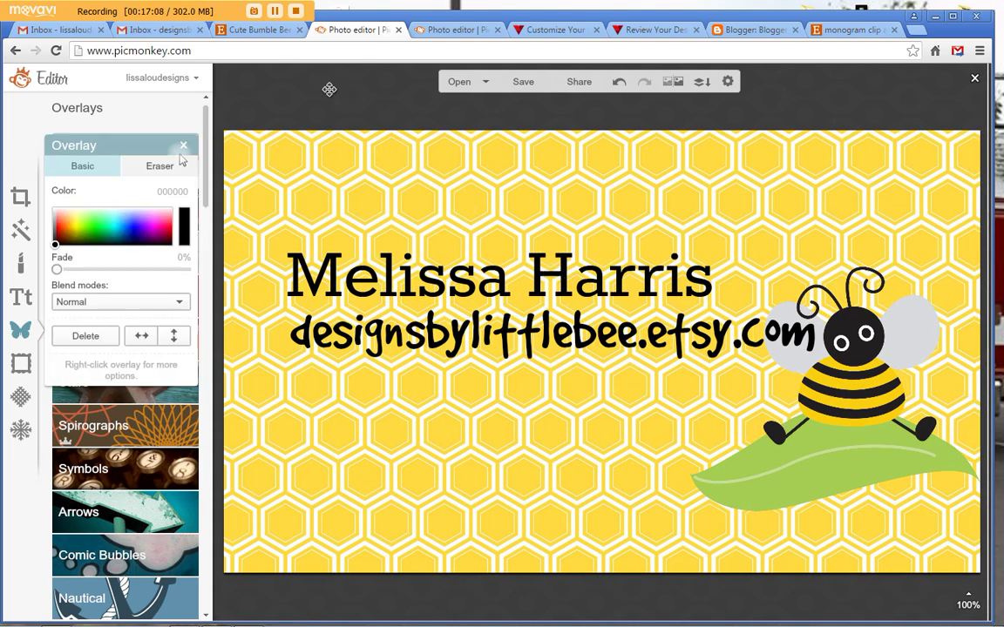
click(182, 145)
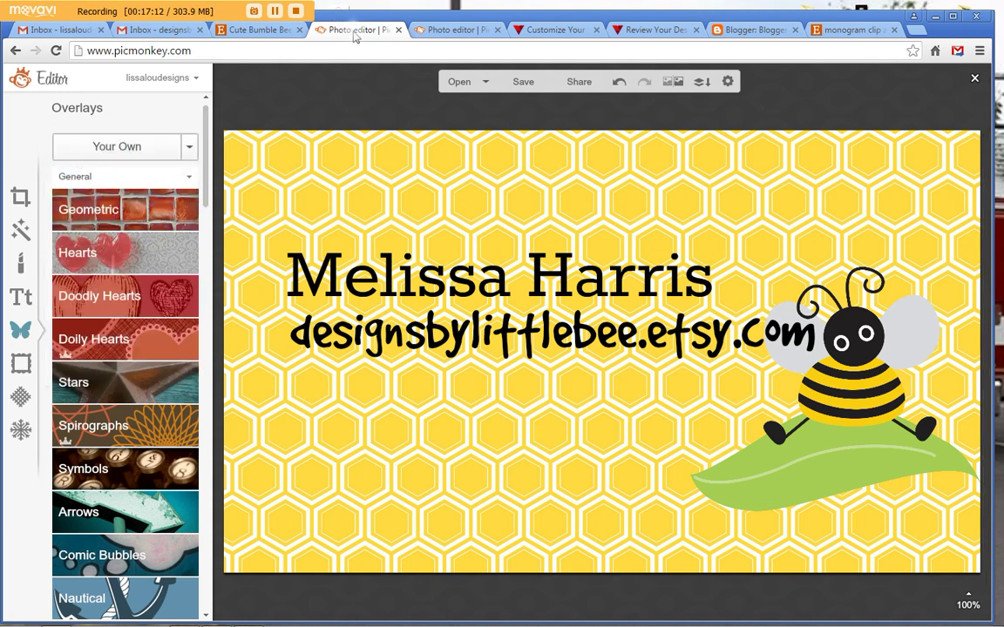
Switch to Vistaprint, look at the review page of the earlier white business card, and return to the yellow card's back side.
click(431, 30)
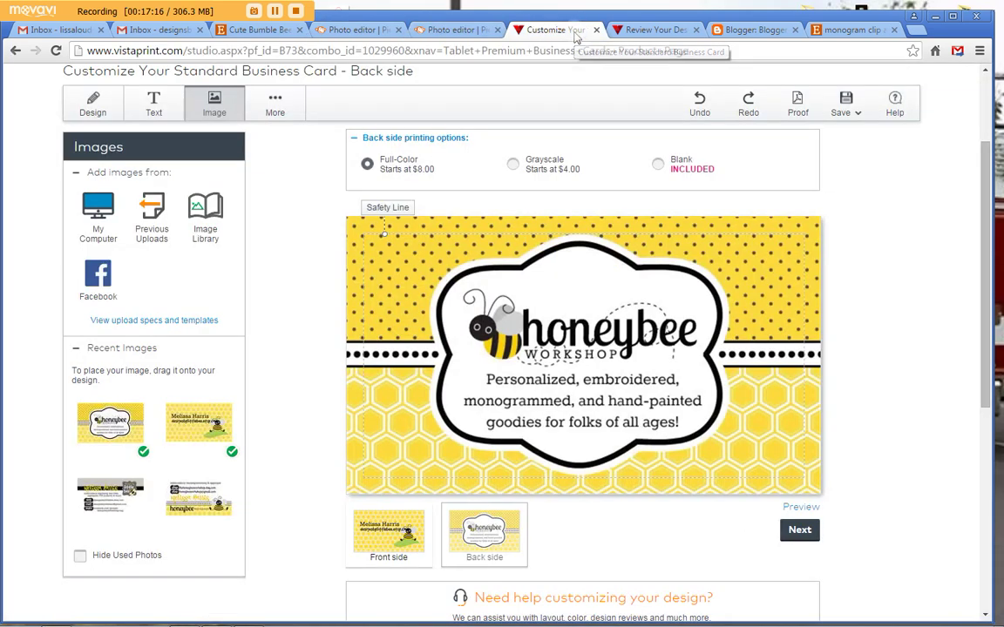
click(562, 31)
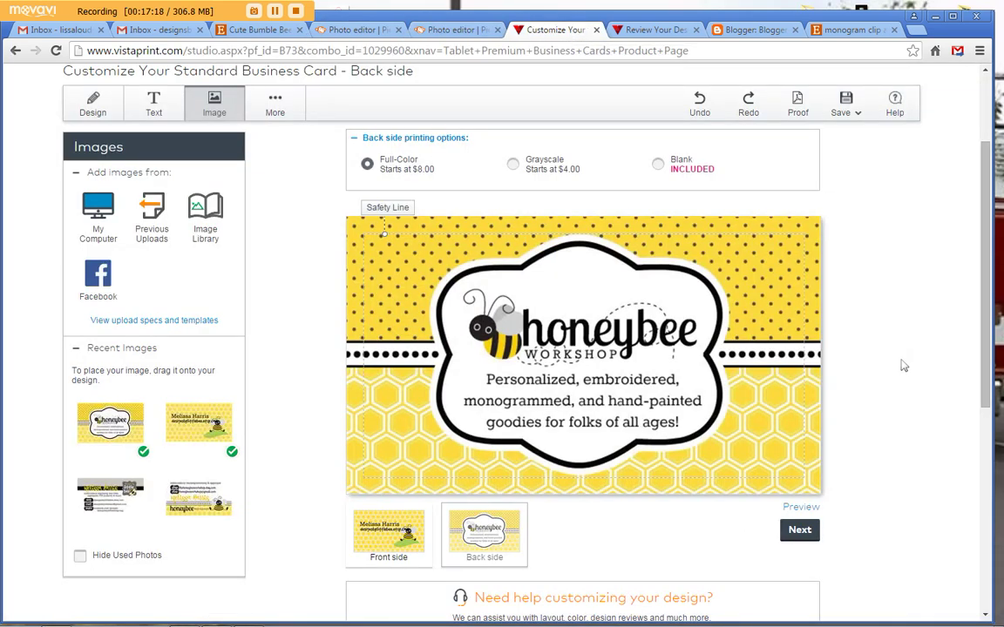
click(662, 32)
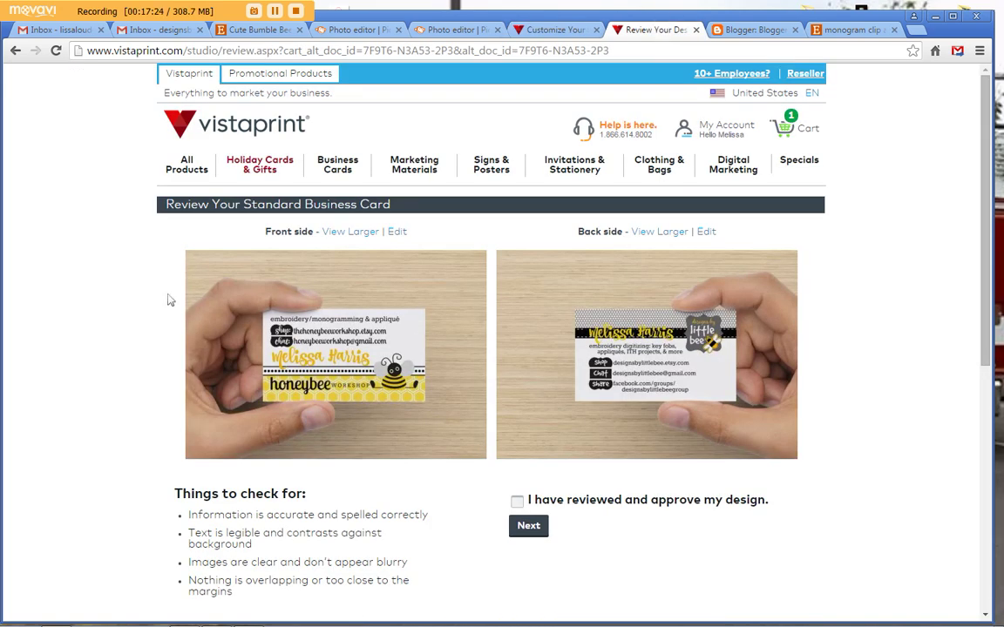
click(517, 30)
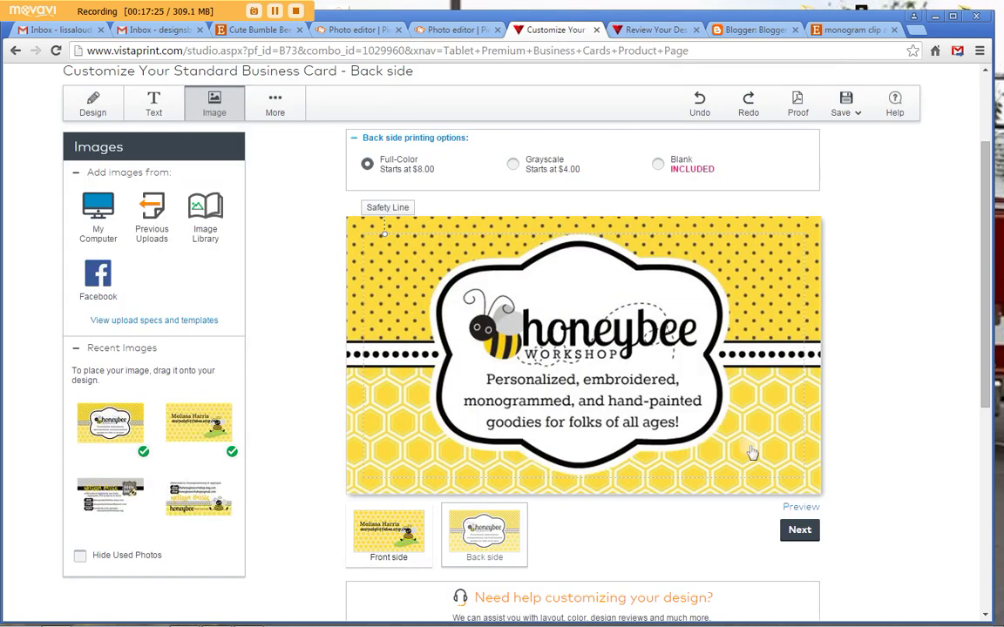
Proceed to the design review of the yellow business card and compare its two sides with the earlier white card's review.
click(800, 531)
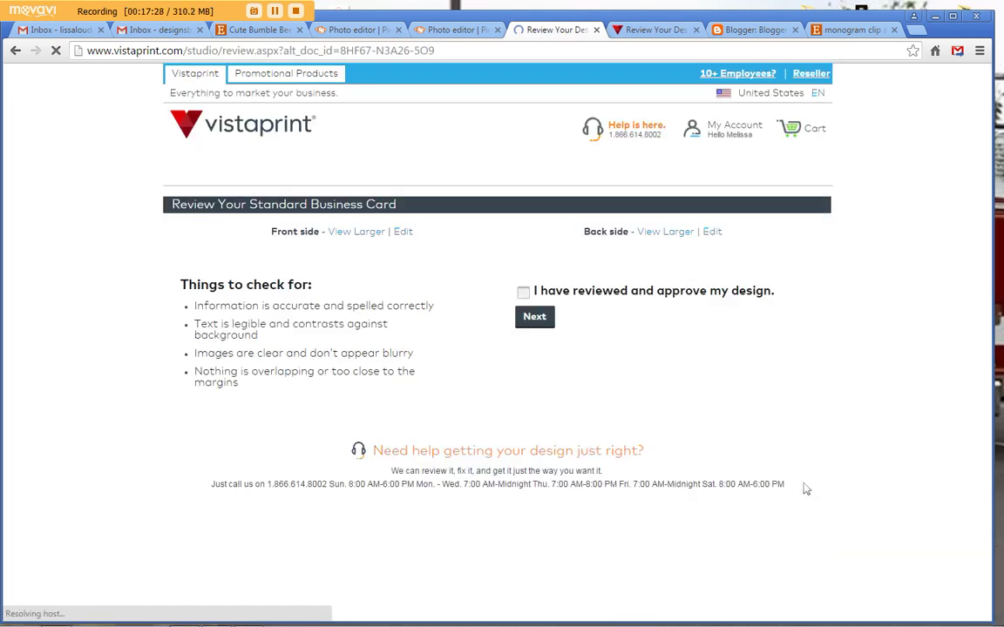
scroll(885, 314, down, 2)
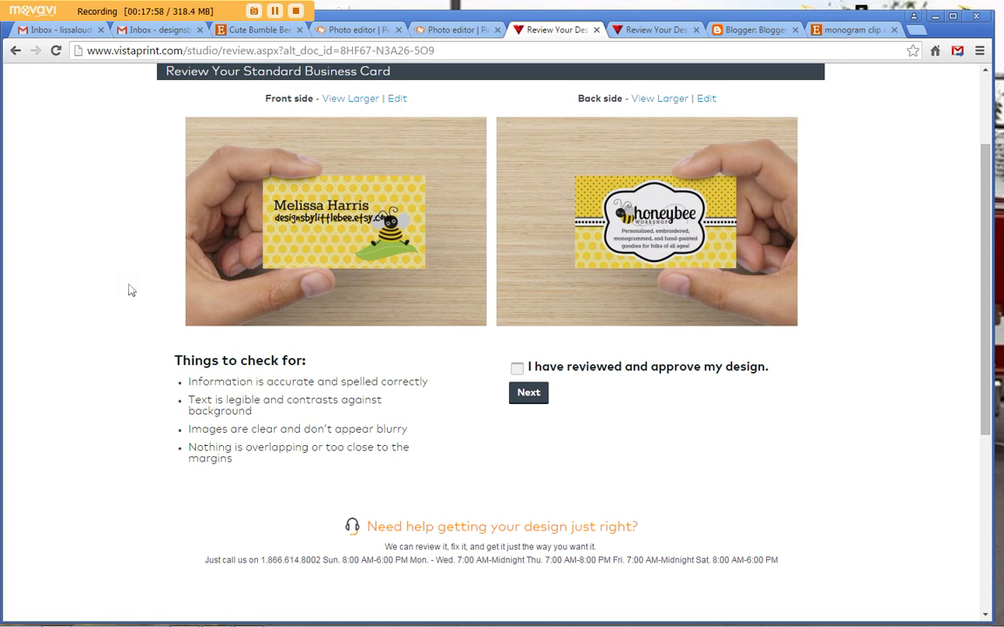
click(659, 31)
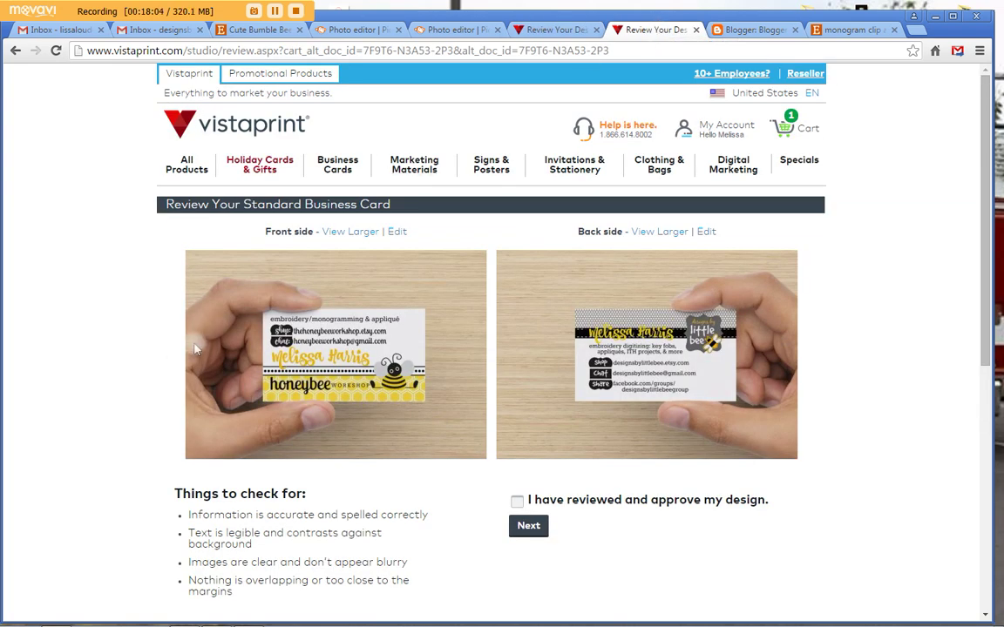